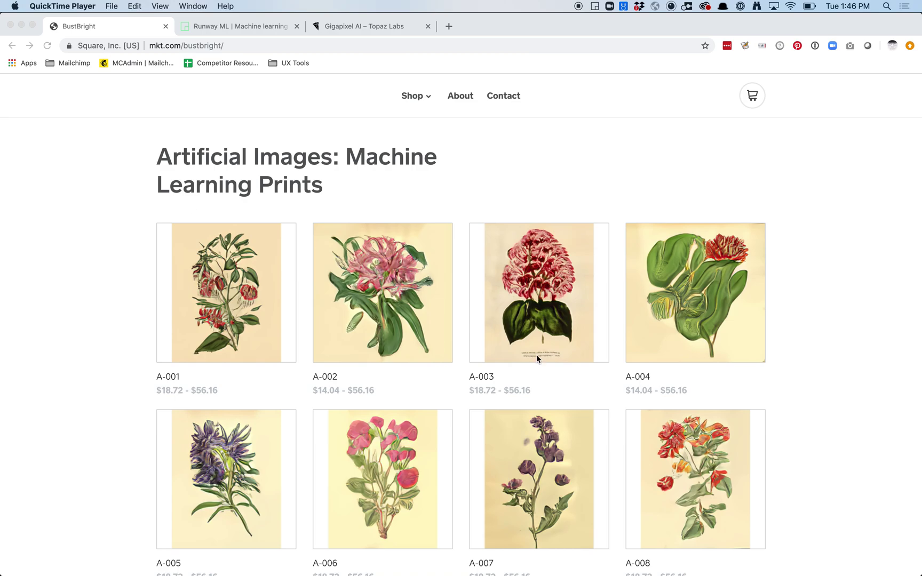
Step: View the A-004 print's product details, then the Runway ML and Topaz Gigapixel AI pages
{"action": "left_click", "coordinate": [651, 357]}
{"action": "left_click", "coordinate": [667, 351]}
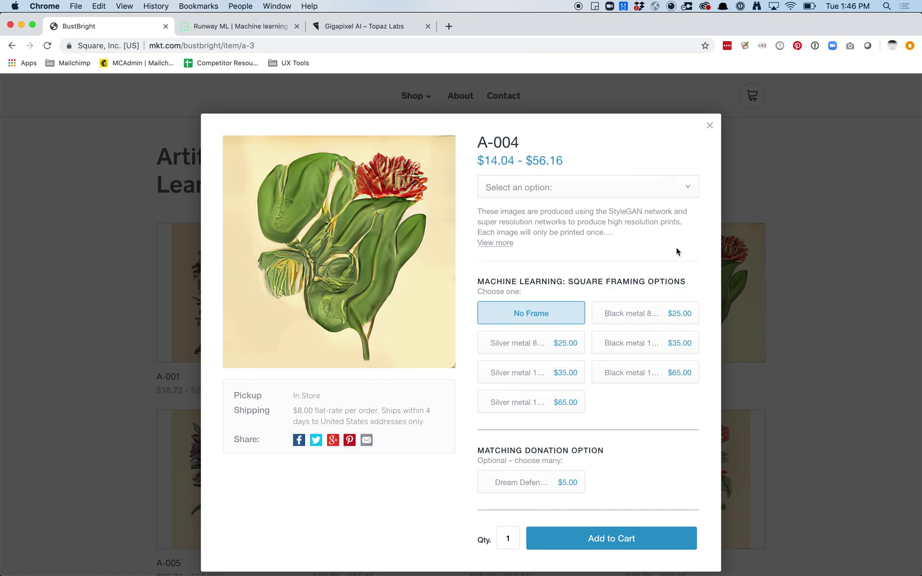
{"action": "left_click", "coordinate": [258, 33]}
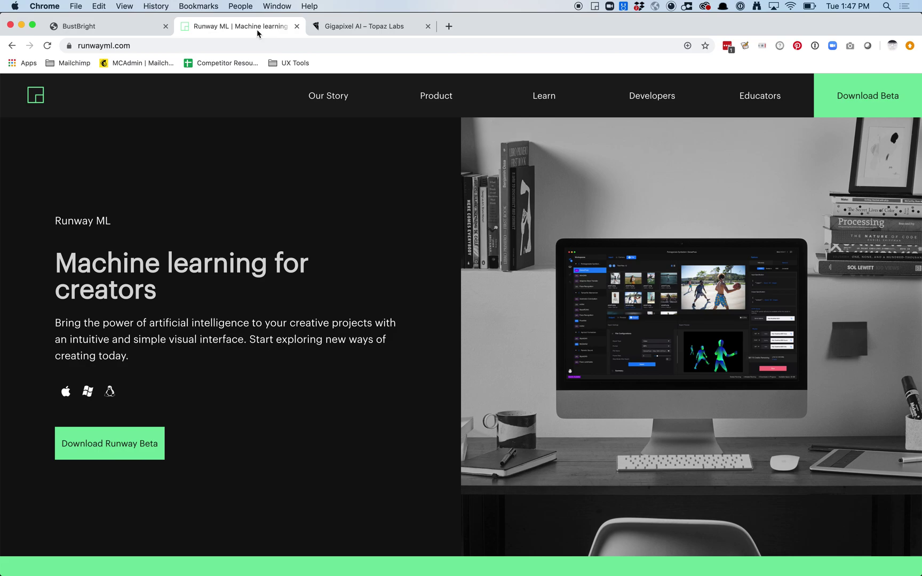
{"action": "left_click", "coordinate": [352, 31]}
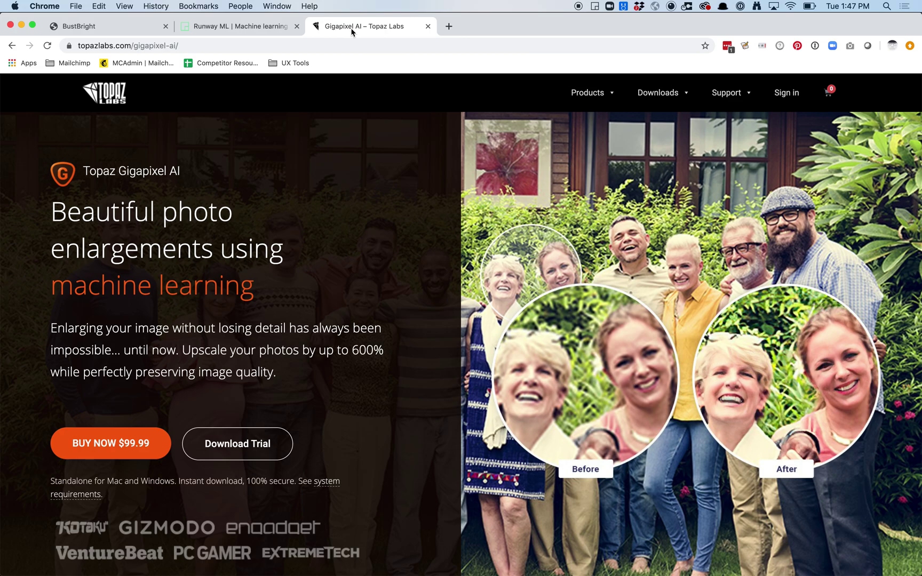
Step: Switch from Chrome's Gigapixel AI page to the Runway app's Browse Models screen
{"action": "key", "text": "super+Tab"}
{"action": "key", "text": "super+Tab"}
{"action": "key", "text": "super+Tab"}
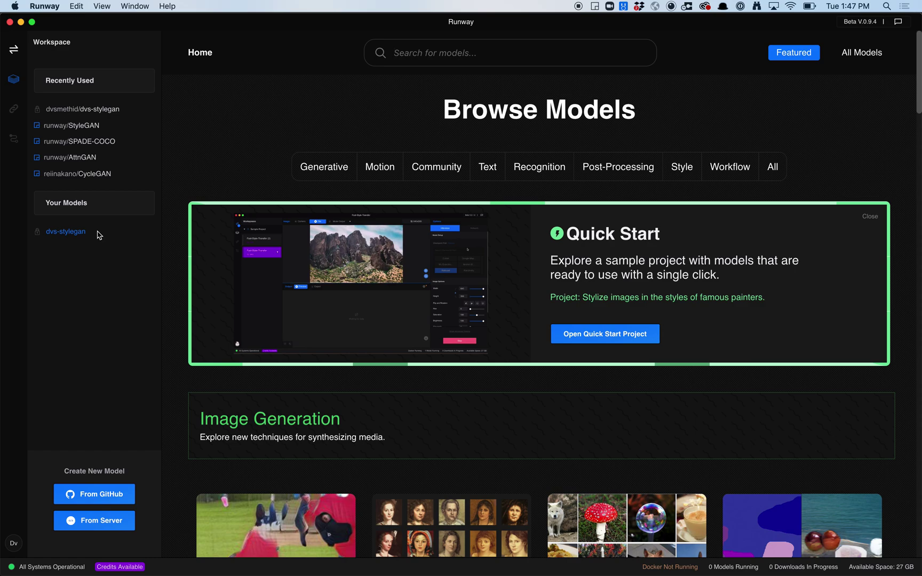
Step: Add dvs-stylegan from Your Models to a new workspace named 'StyleGAN demo'
{"action": "left_click", "coordinate": [99, 235]}
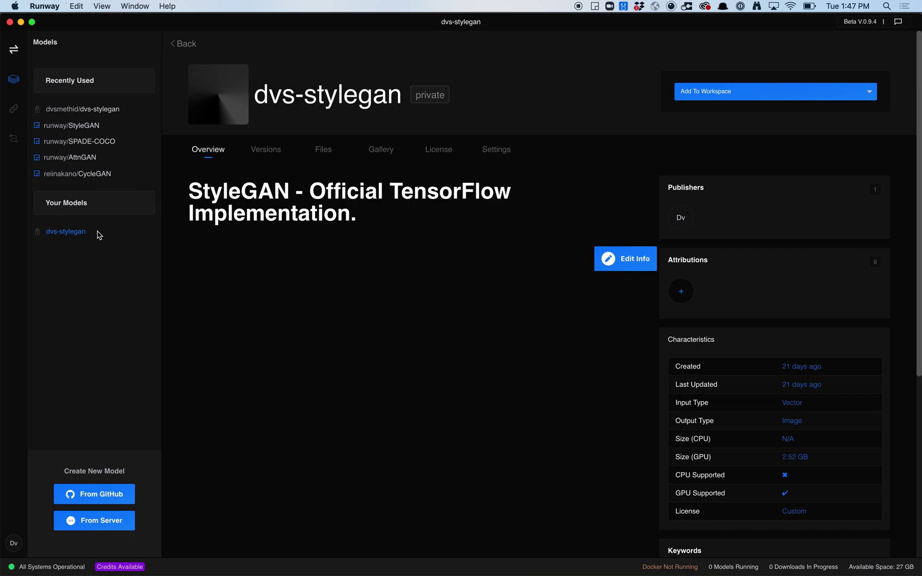
{"action": "left_click", "coordinate": [323, 155]}
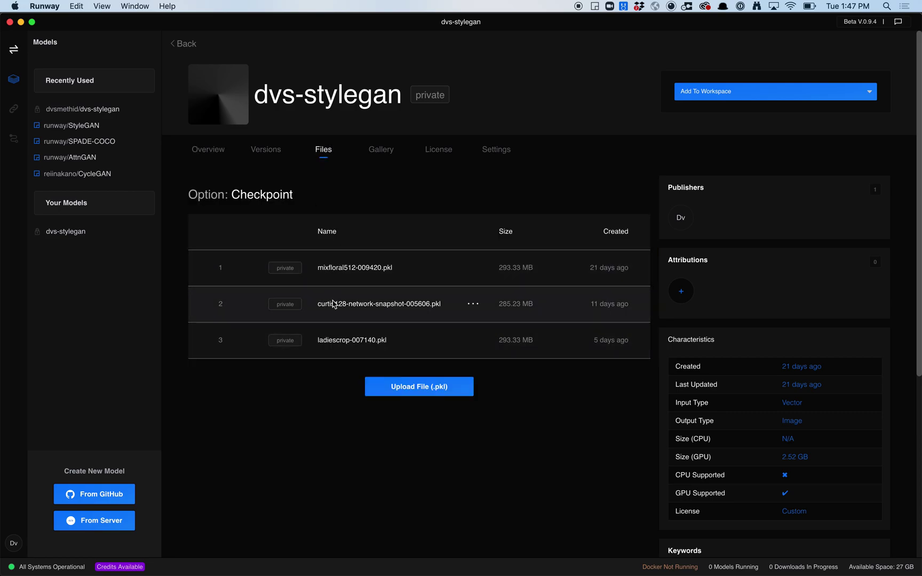
{"action": "left_click", "coordinate": [715, 103]}
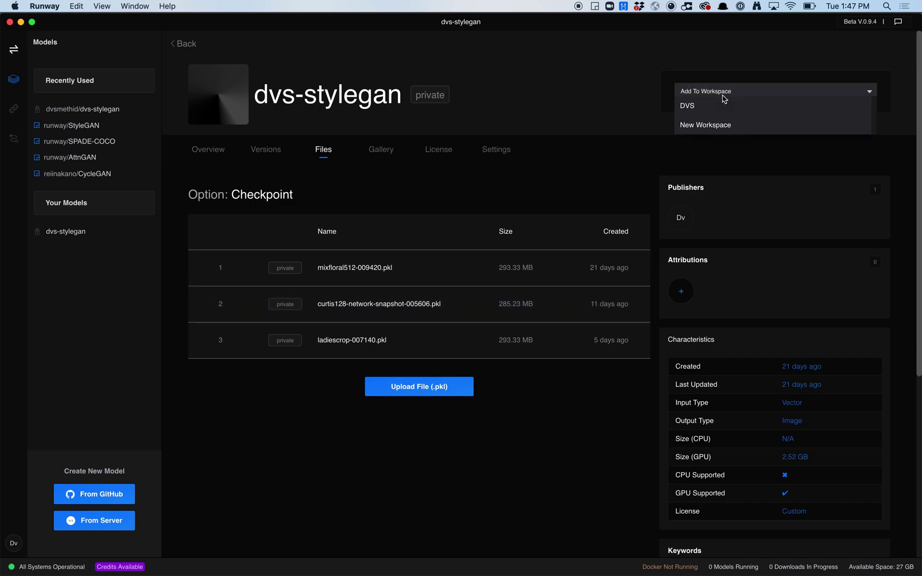
{"action": "left_click", "coordinate": [716, 124]}
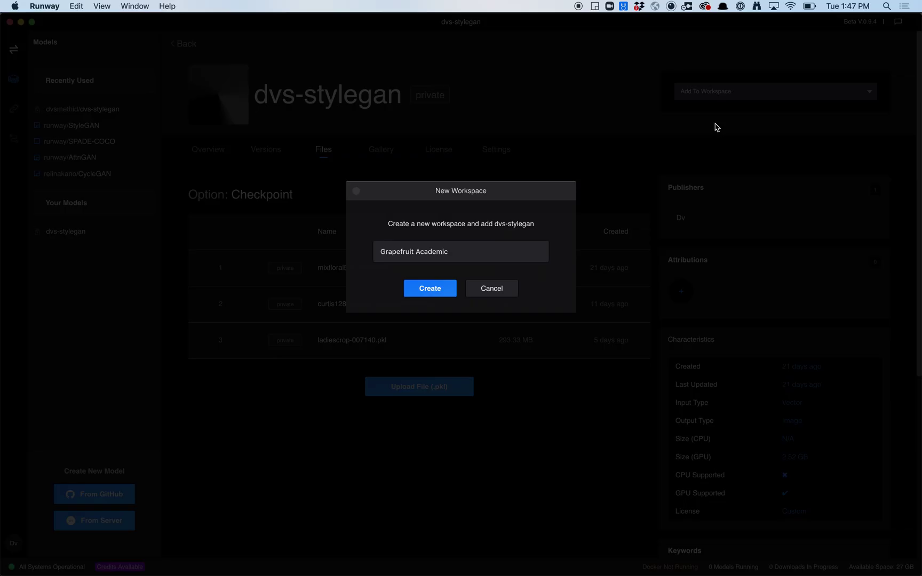
{"action": "triple_click", "coordinate": [445, 256]}
{"action": "type", "text": "Sty"}
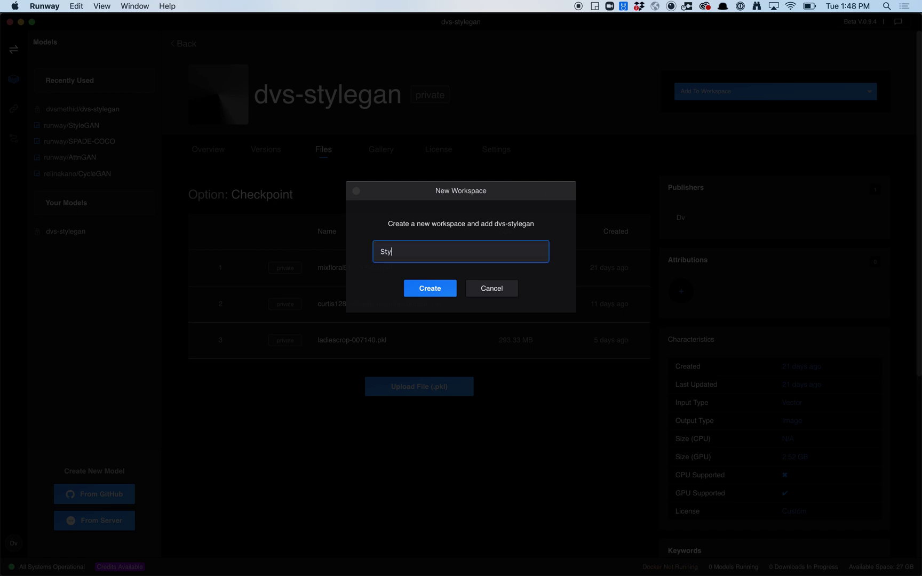
{"action": "type", "text": "leGAN demo"}
{"action": "key", "text": "Return"}
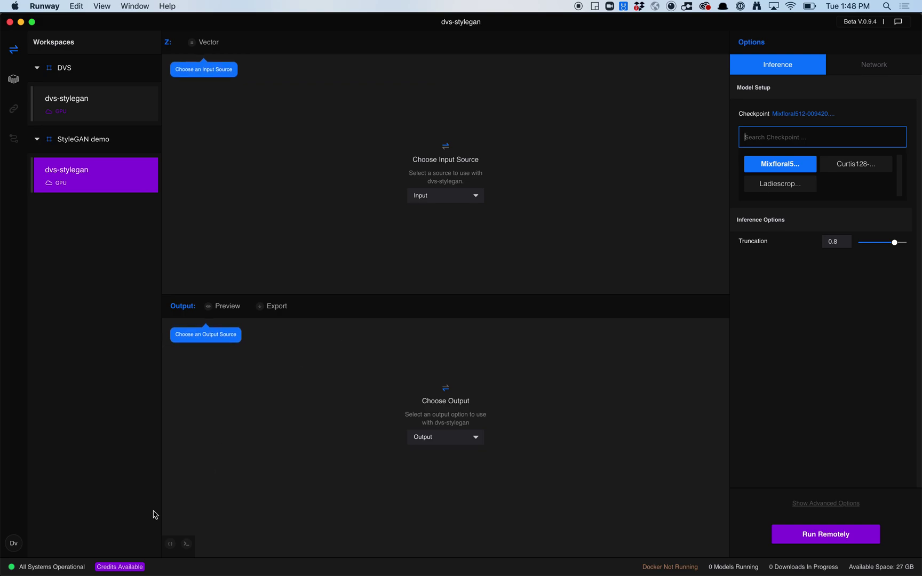
Step: Run dvs-stylegan remotely and choose Vector as its input source
{"action": "mouse_move", "coordinate": [120, 569]}
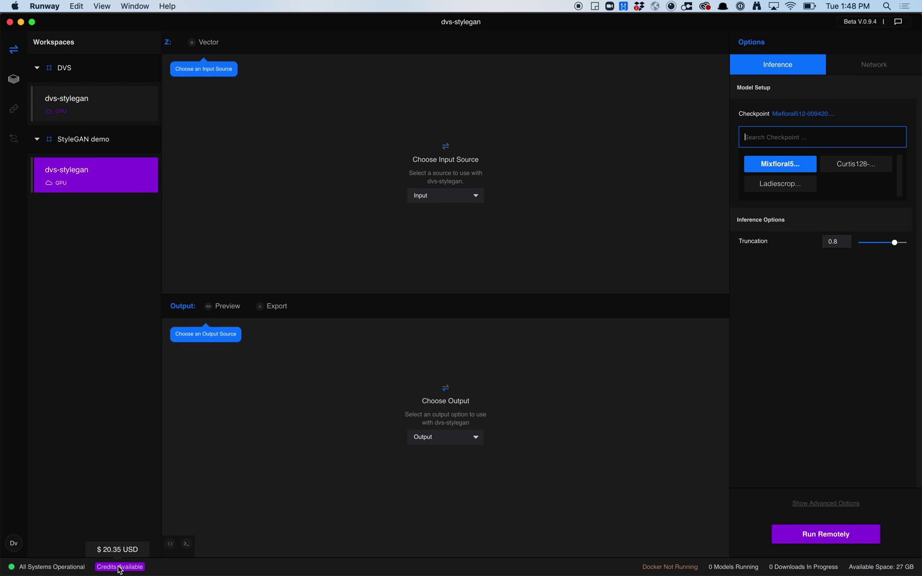
{"action": "left_click", "coordinate": [810, 534]}
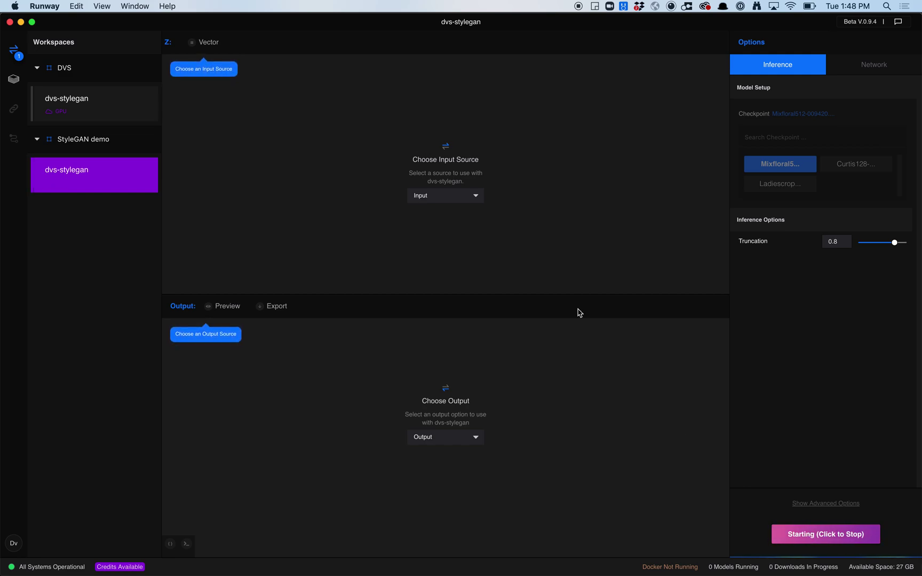
{"action": "left_click", "coordinate": [476, 202]}
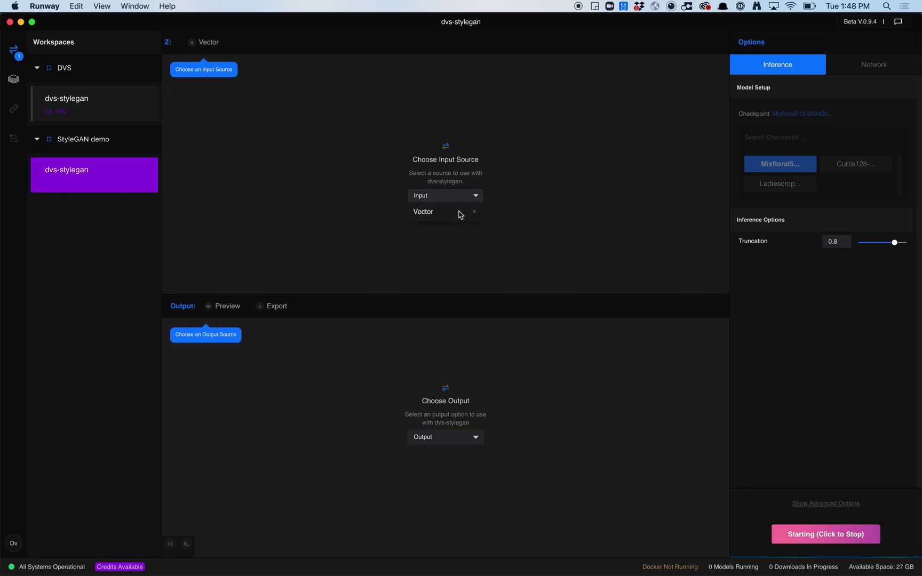
{"action": "left_click", "coordinate": [459, 215]}
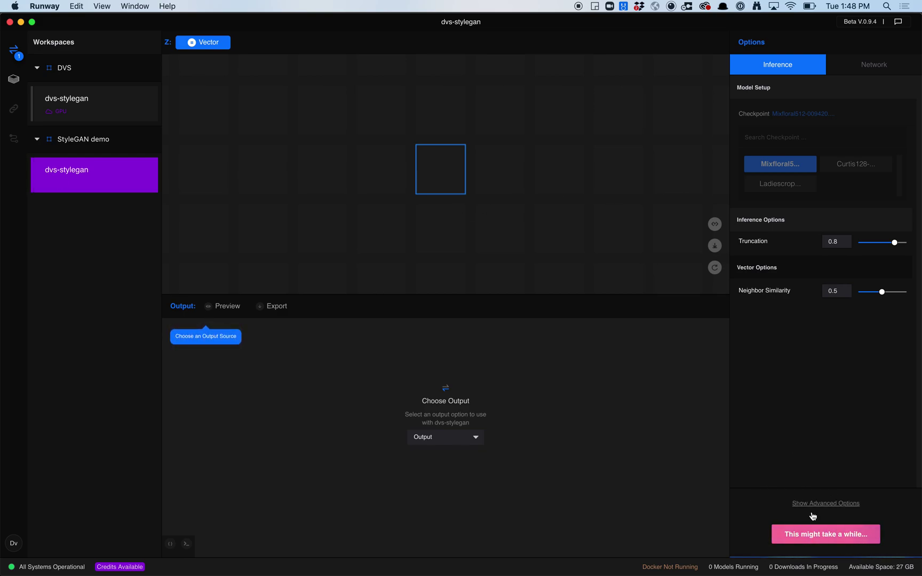
Step: Switch dvs-stylegan to the Curtis128 checkpoint and rerun it remotely
{"action": "left_click", "coordinate": [853, 165]}
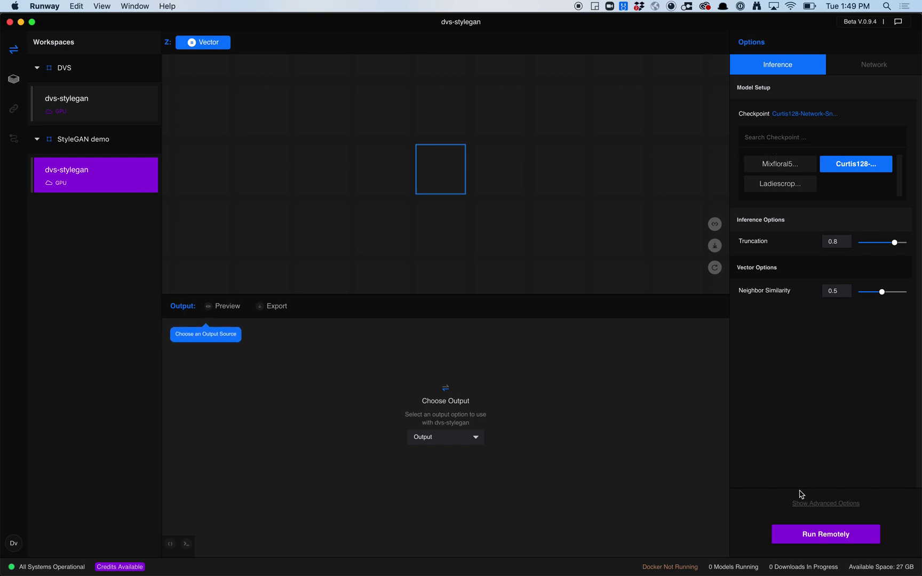
{"action": "left_click", "coordinate": [808, 534]}
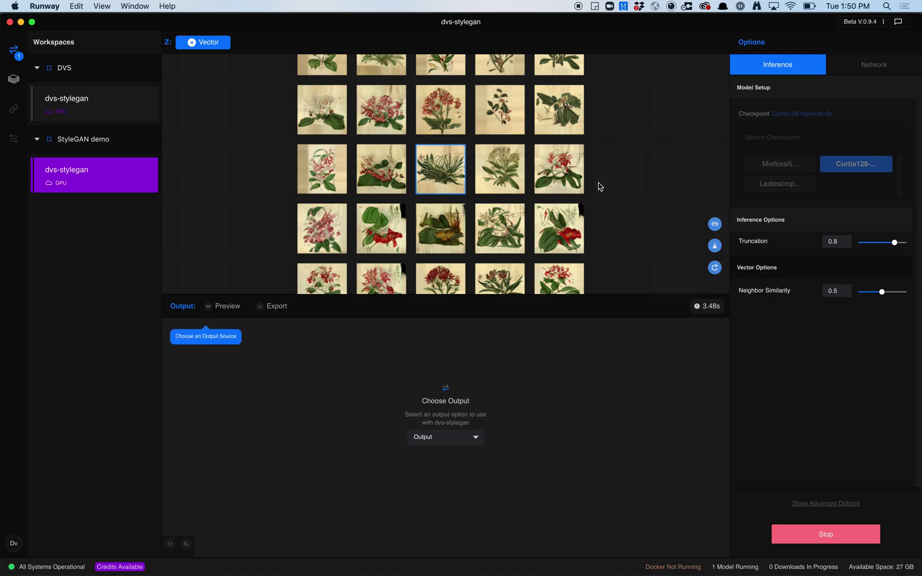
{"action": "left_click", "coordinate": [271, 308]}
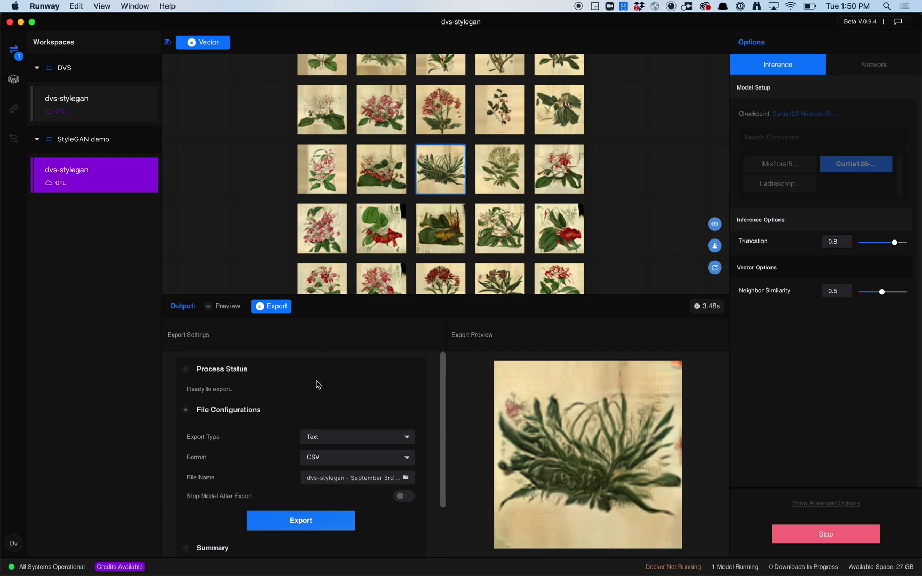
Step: Set the export type to Image Directory and start exporting
{"action": "left_click", "coordinate": [324, 439]}
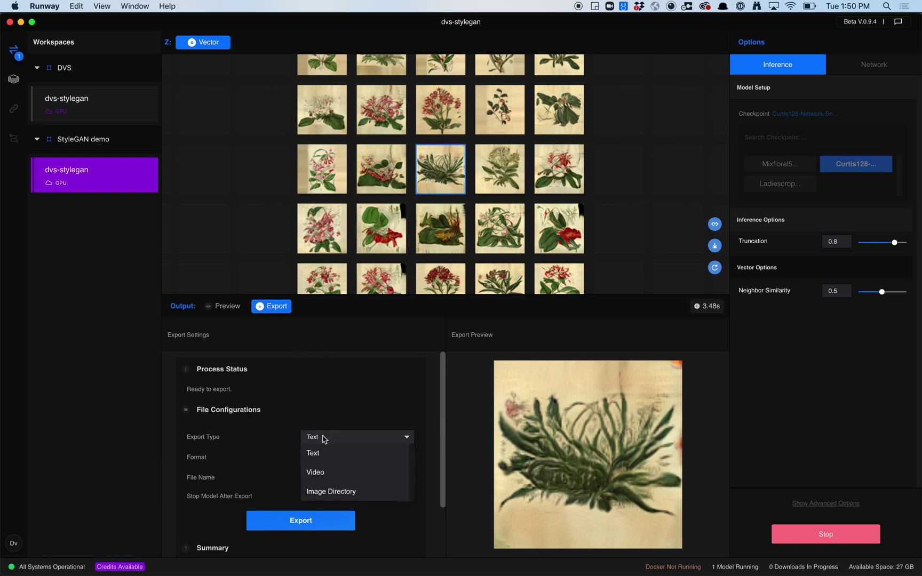
{"action": "left_click", "coordinate": [327, 493]}
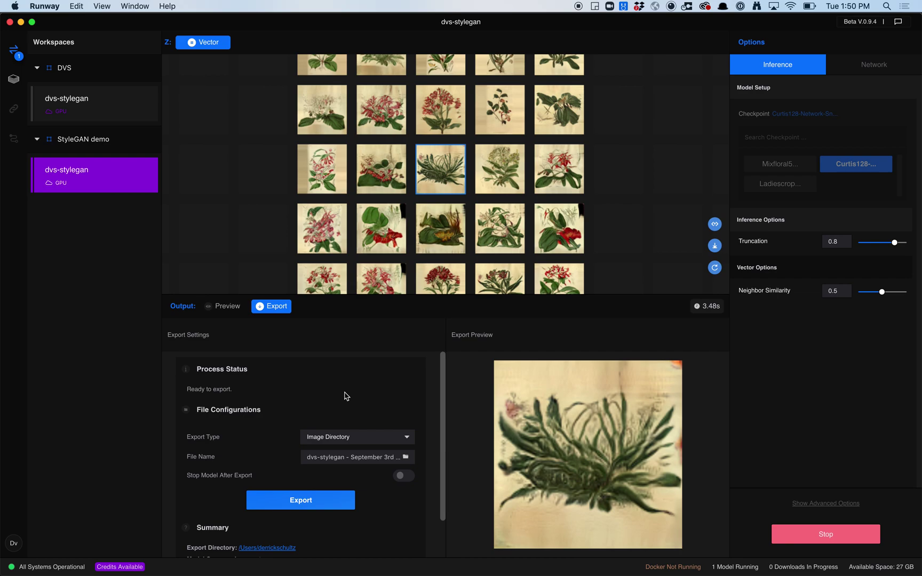
{"action": "left_click", "coordinate": [302, 501]}
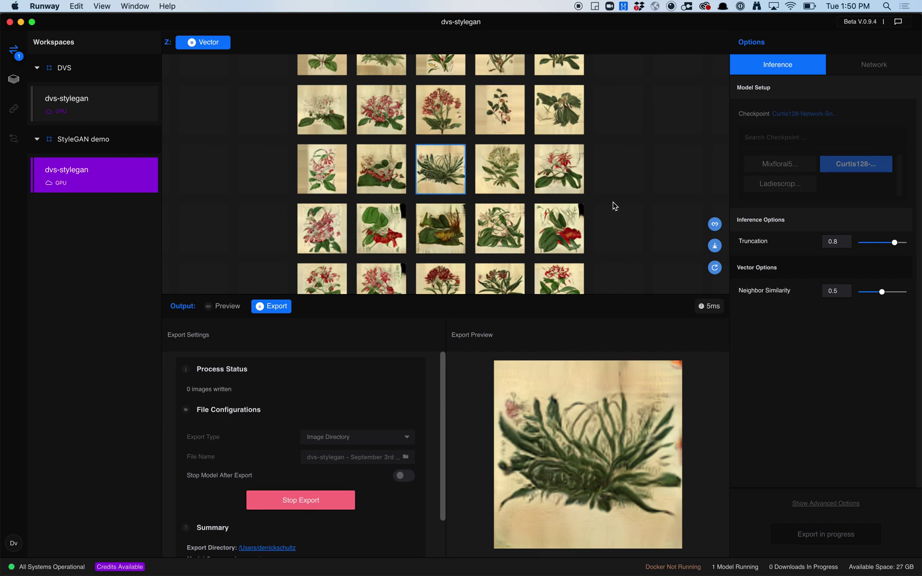
Step: Pan the flower grid and export four flowers, including white-and-red, red cluster and pink ones
{"action": "left_click_drag", "start_coordinate": [612, 206], "coordinate": [468, 223]}
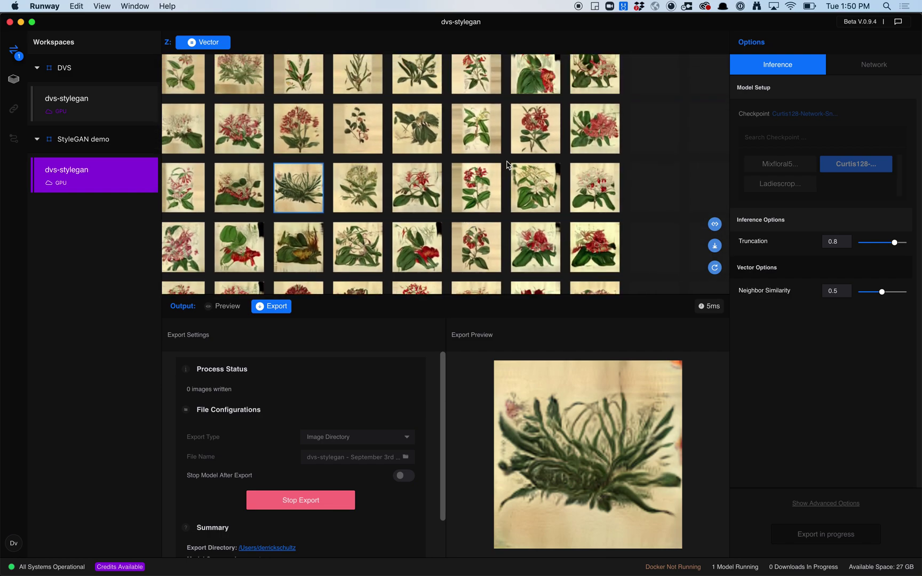
{"action": "left_click_drag", "start_coordinate": [492, 182], "coordinate": [465, 191]}
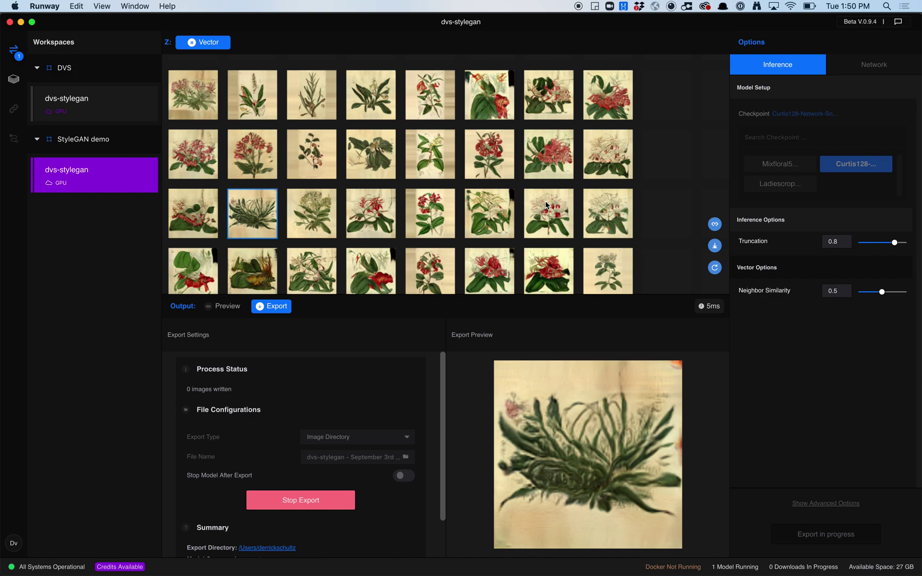
{"action": "left_click", "coordinate": [548, 205]}
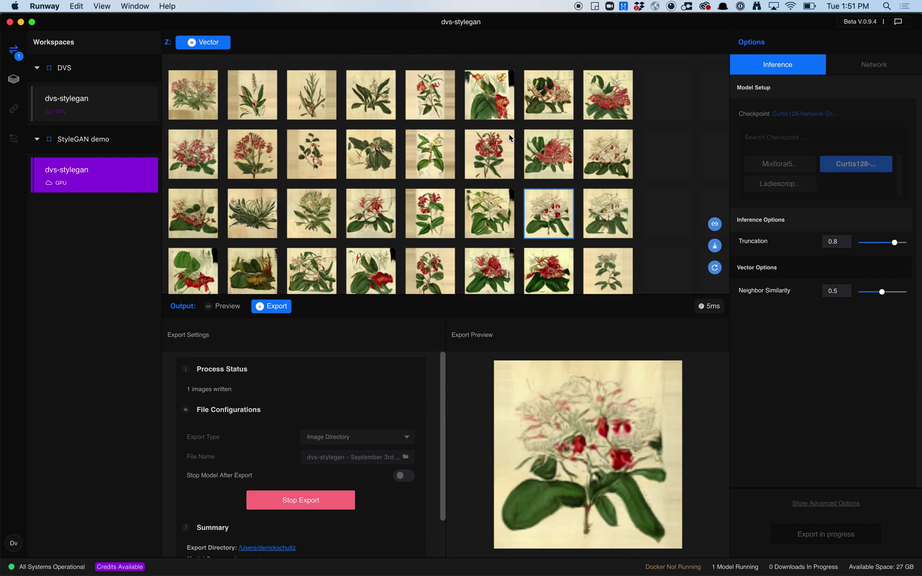
{"action": "left_click_drag", "start_coordinate": [508, 133], "coordinate": [649, 190]}
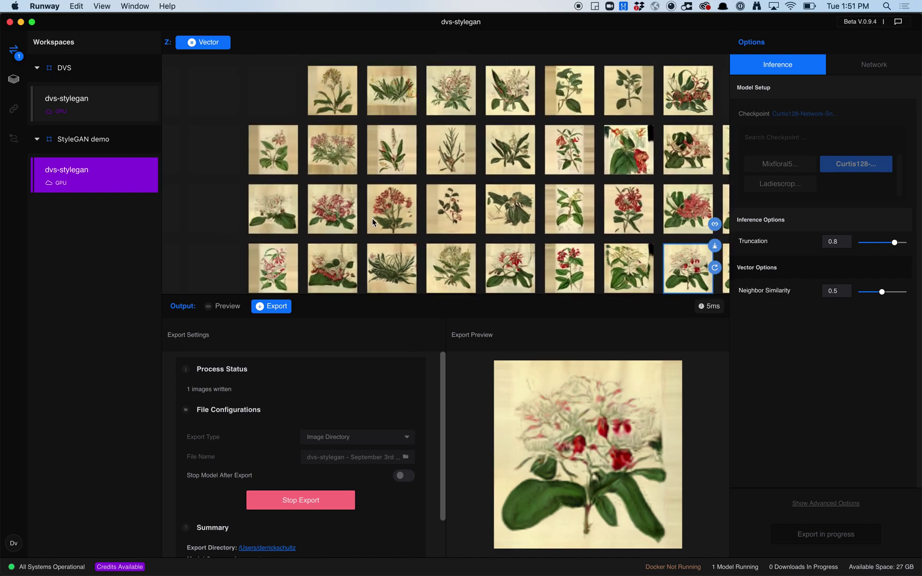
{"action": "left_click", "coordinate": [389, 210]}
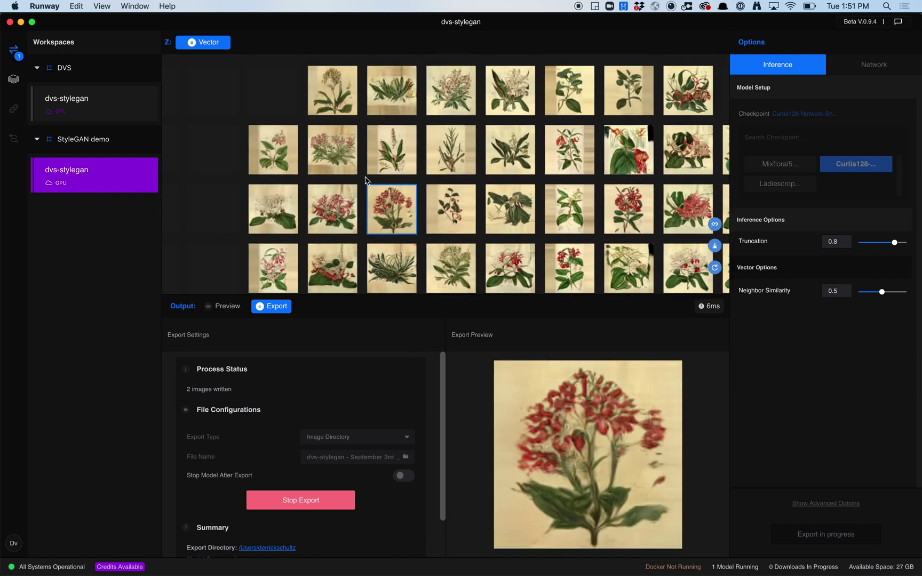
{"action": "left_click_drag", "start_coordinate": [368, 178], "coordinate": [436, 97]}
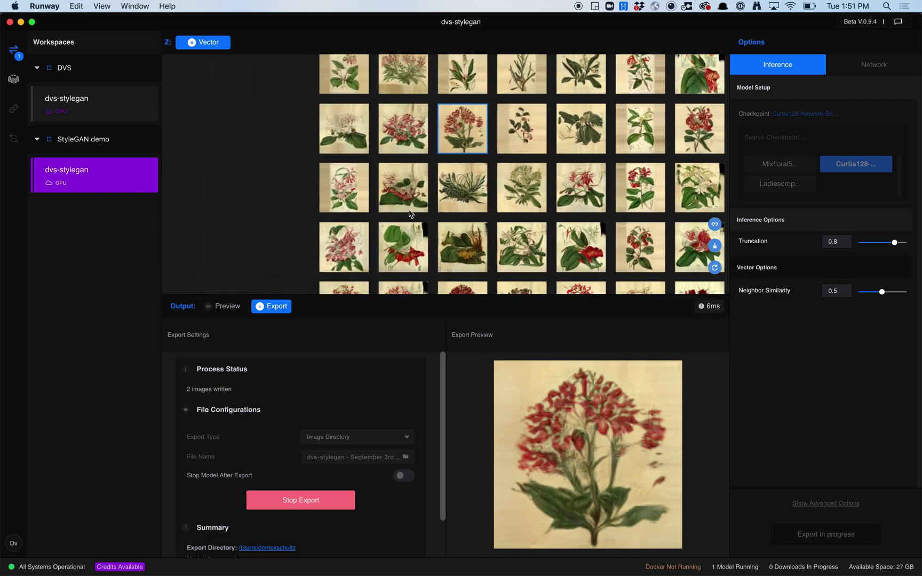
{"action": "left_click_drag", "start_coordinate": [434, 263], "coordinate": [431, 148]}
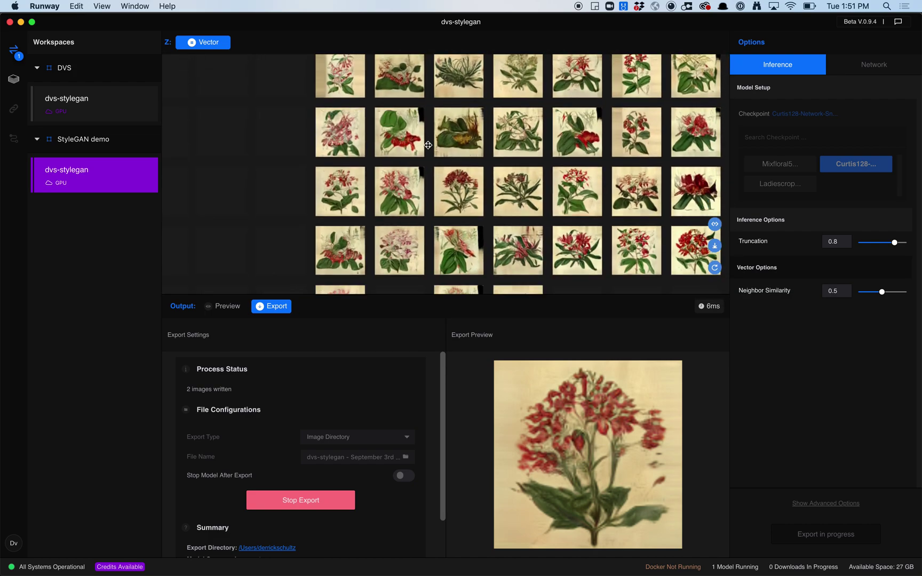
{"action": "left_click", "coordinate": [457, 194]}
{"action": "left_click_drag", "start_coordinate": [432, 212], "coordinate": [425, 126]}
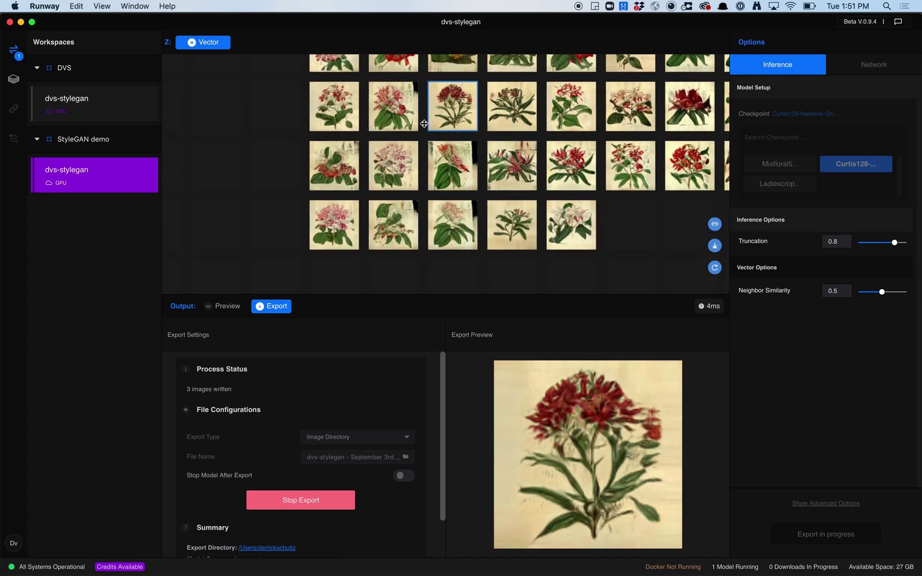
{"action": "left_click", "coordinate": [330, 233]}
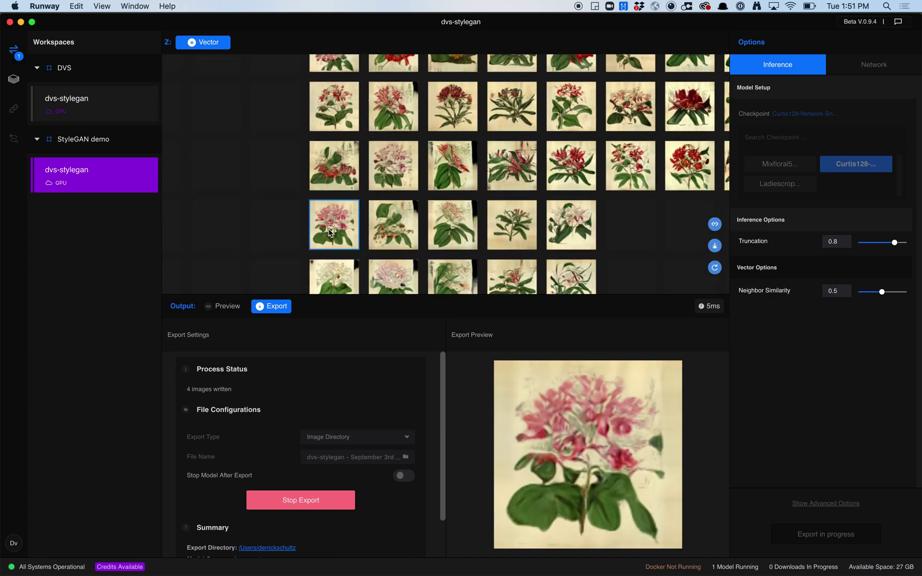
Step: Export four more pink, purple and red flowers, then stop the export at 8 images
{"action": "left_click_drag", "start_coordinate": [362, 237], "coordinate": [359, 105]}
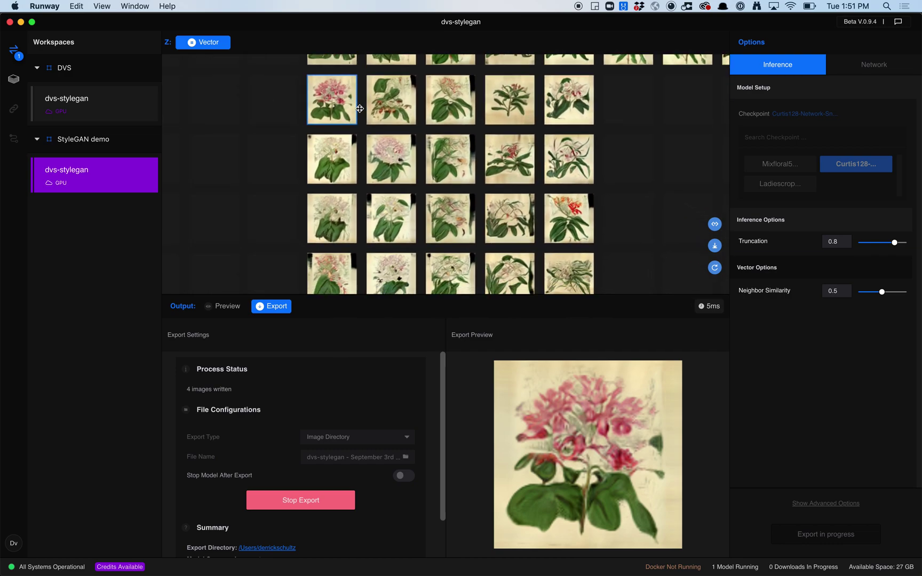
{"action": "left_click_drag", "start_coordinate": [367, 240], "coordinate": [364, 132]}
{"action": "left_click", "coordinate": [438, 228]}
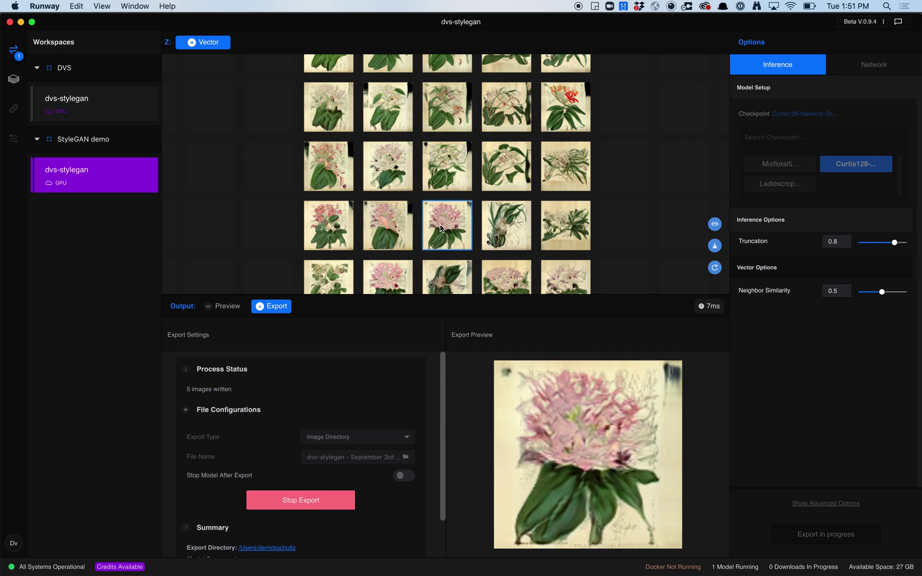
{"action": "left_click_drag", "start_coordinate": [388, 229], "coordinate": [397, 117]}
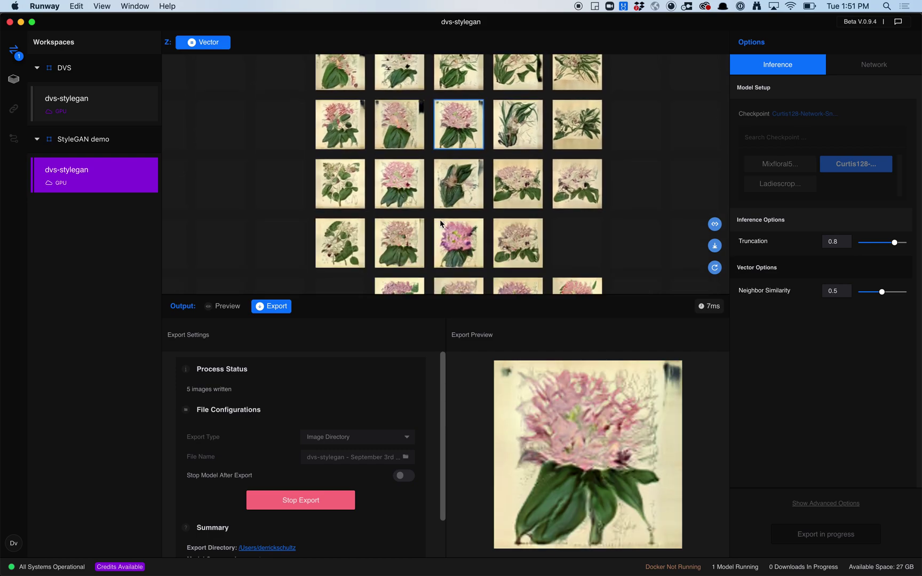
{"action": "left_click", "coordinate": [452, 236]}
{"action": "left_click_drag", "start_coordinate": [470, 230], "coordinate": [472, 120]}
{"action": "left_click_drag", "start_coordinate": [473, 202], "coordinate": [536, 136]}
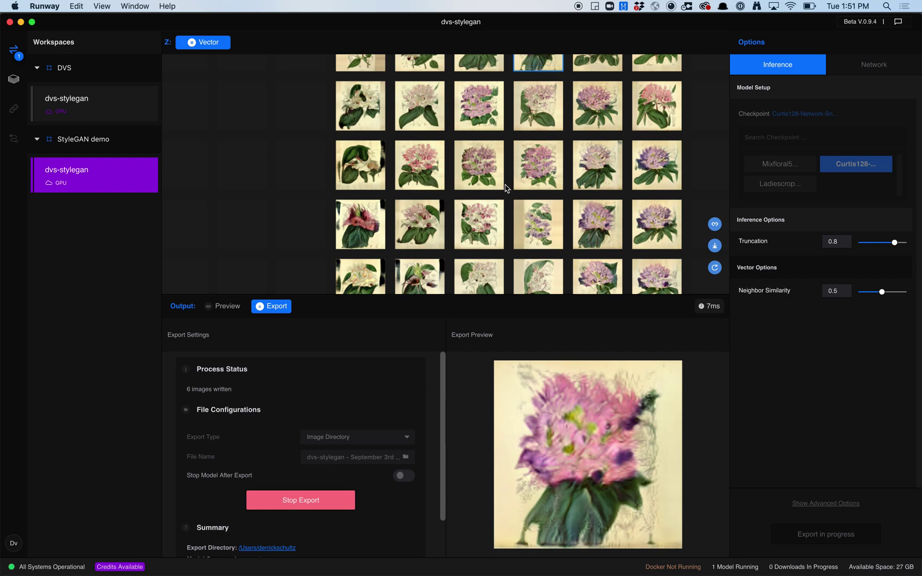
{"action": "left_click_drag", "start_coordinate": [494, 192], "coordinate": [475, 155]}
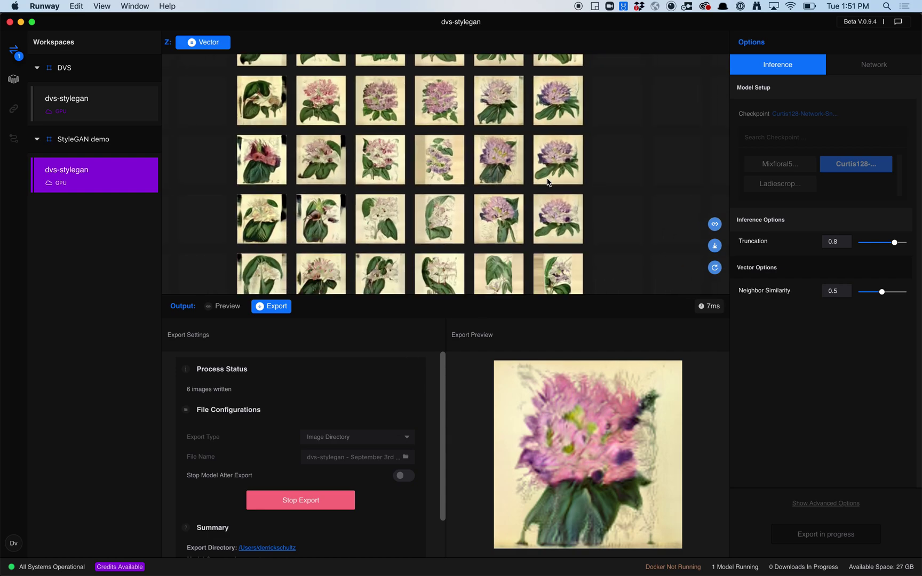
{"action": "left_click", "coordinate": [565, 104]}
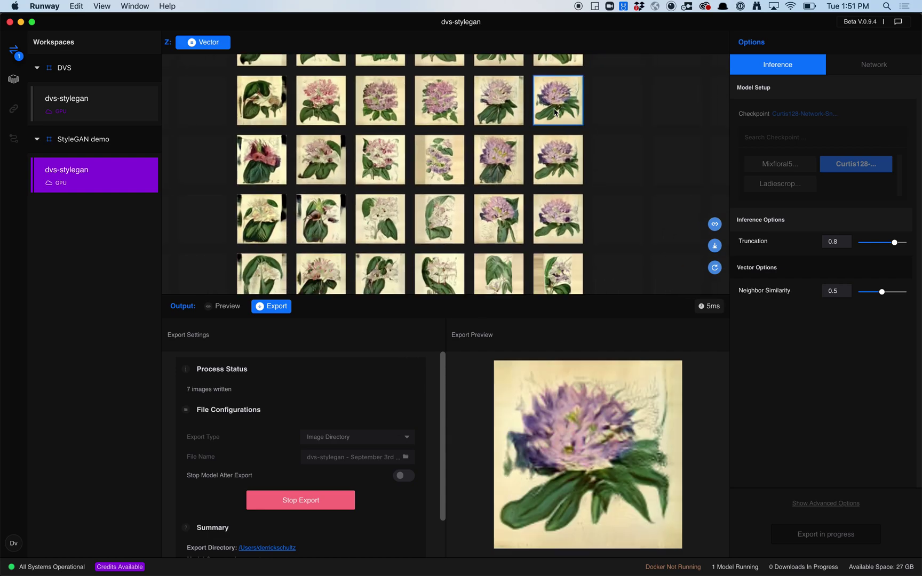
{"action": "left_click_drag", "start_coordinate": [511, 157], "coordinate": [475, 105]}
{"action": "left_click_drag", "start_coordinate": [469, 246], "coordinate": [442, 138]}
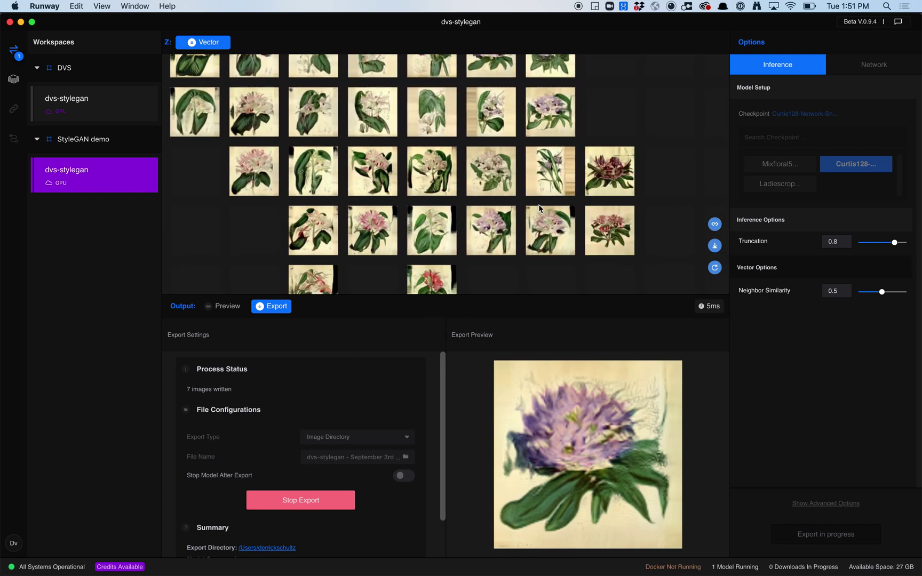
{"action": "left_click_drag", "start_coordinate": [518, 207], "coordinate": [408, 187]}
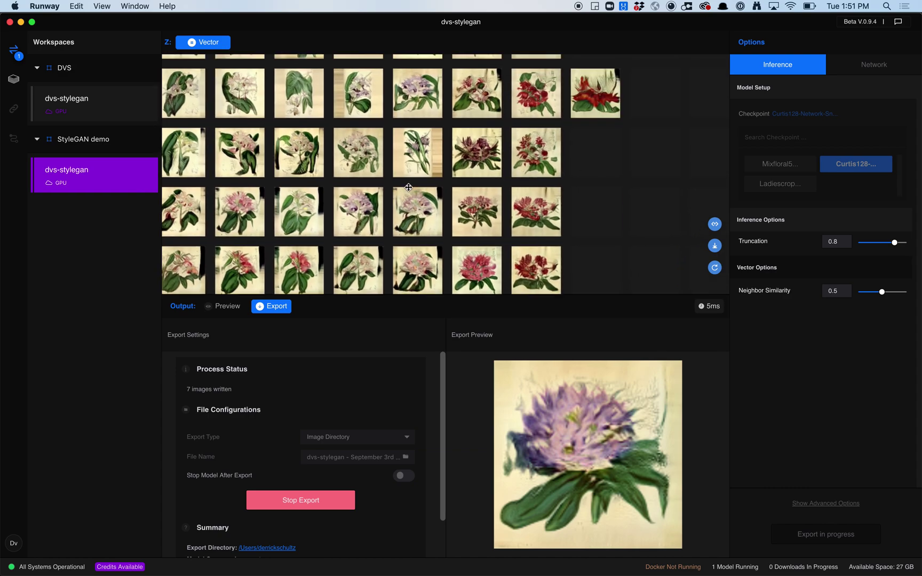
{"action": "left_click", "coordinate": [532, 99]}
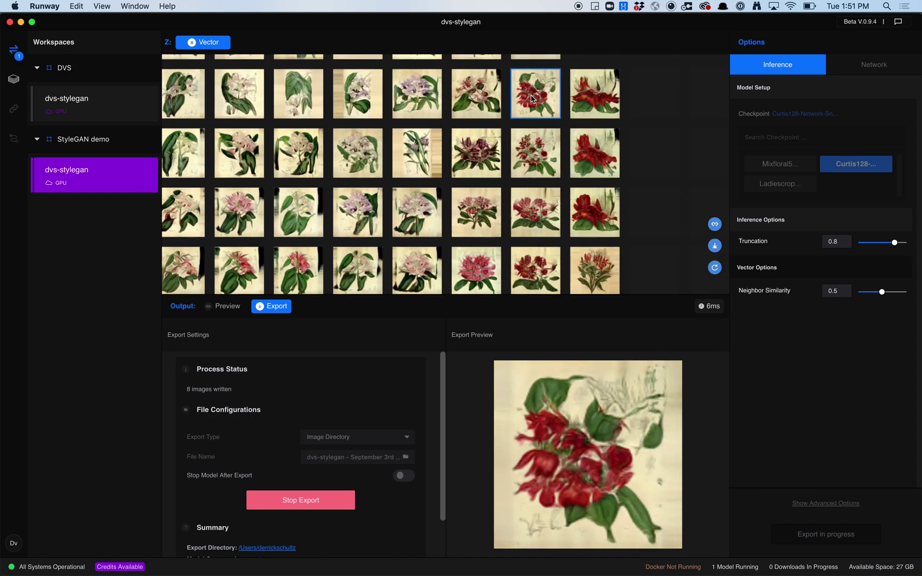
{"action": "left_click", "coordinate": [312, 497]}
{"action": "left_click", "coordinate": [415, 531]}
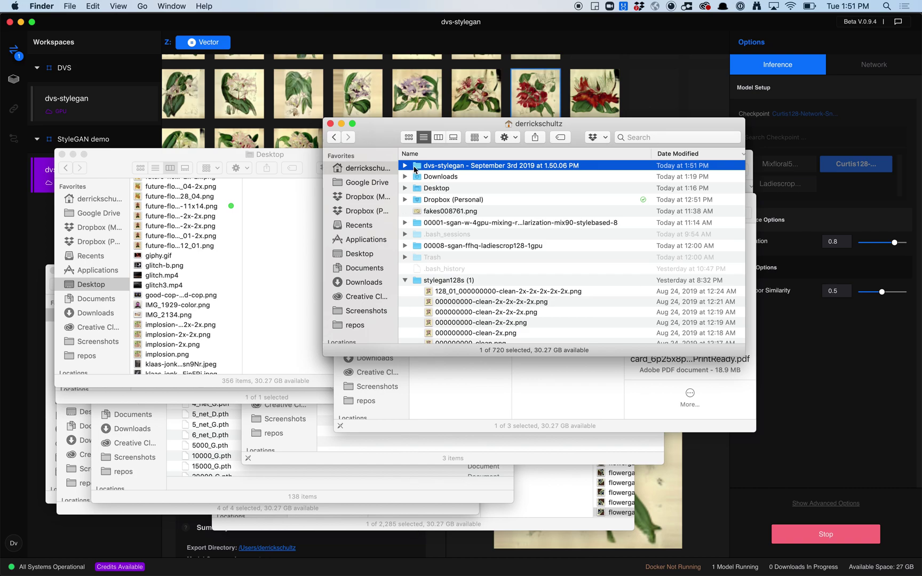
Step: Open the export folder, enlarge its window, and preview and inspect the 128×128 flower PNGs
{"action": "double_click", "coordinate": [419, 167]}
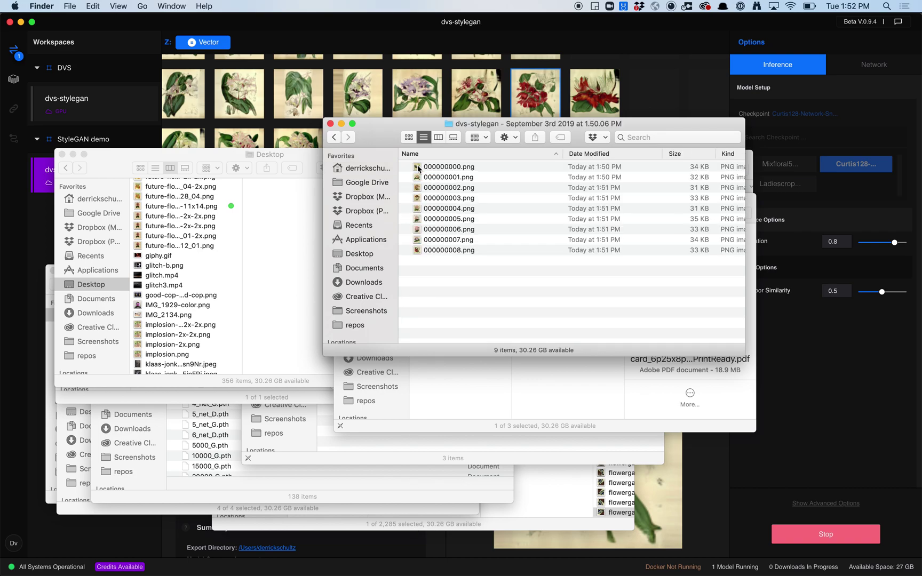
{"action": "left_click_drag", "start_coordinate": [381, 141], "coordinate": [66, 44]}
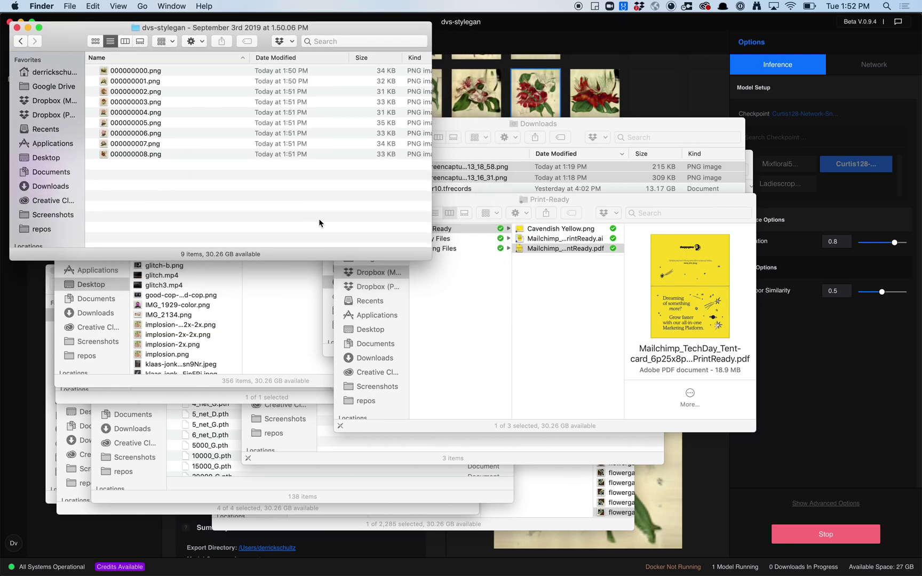
{"action": "left_click_drag", "start_coordinate": [429, 257], "coordinate": [914, 554]}
{"action": "left_click", "coordinate": [123, 73]}
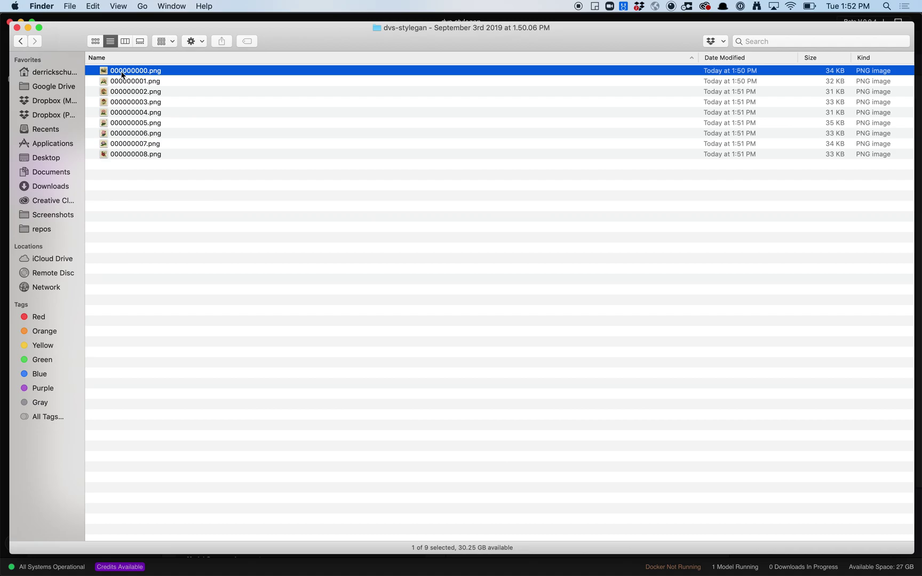
{"action": "key", "text": "space"}
{"action": "key", "text": "Down"}
{"action": "key", "text": "Down"}
{"action": "key", "text": "Down"}
{"action": "key", "text": "Down"}
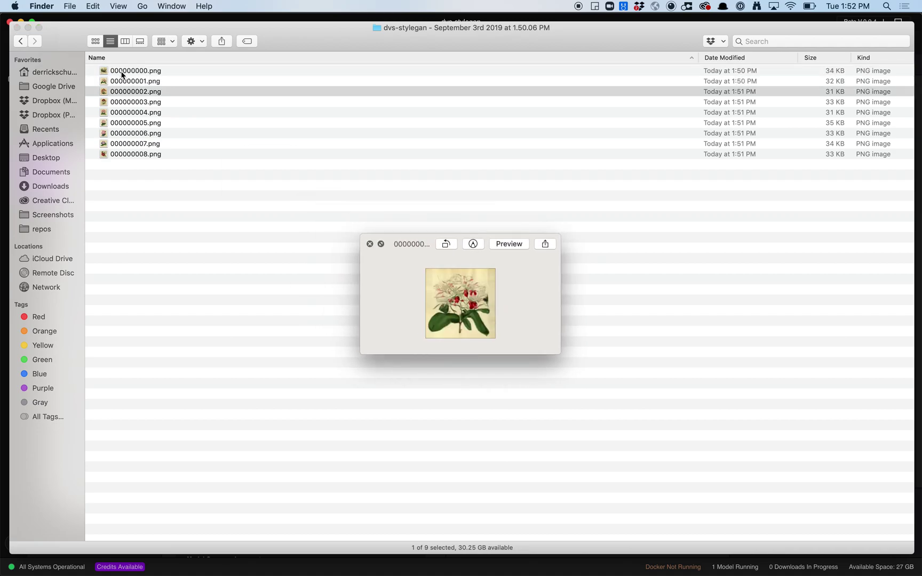
{"action": "key", "text": "Down"}
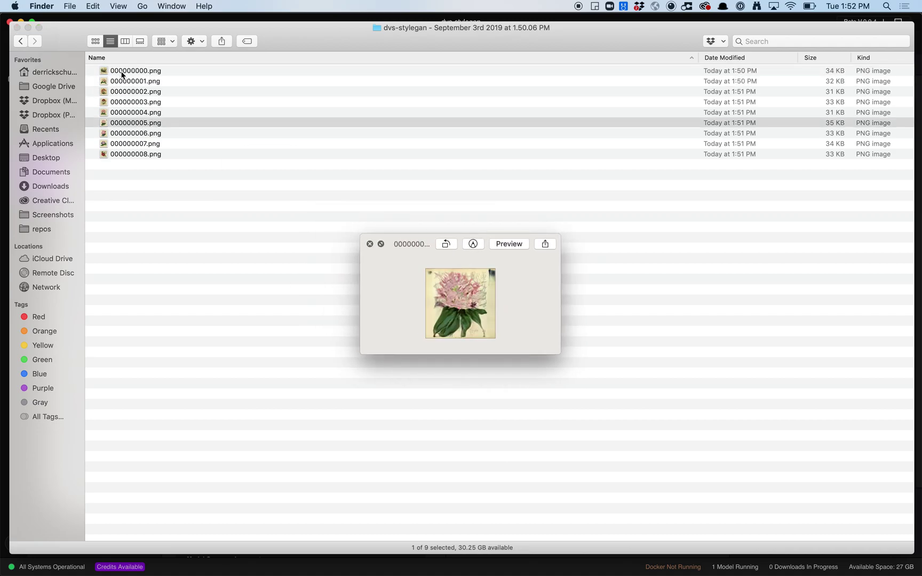
{"action": "key", "text": "space"}
{"action": "left_click", "coordinate": [122, 72]}
{"action": "key", "text": "super+i"}
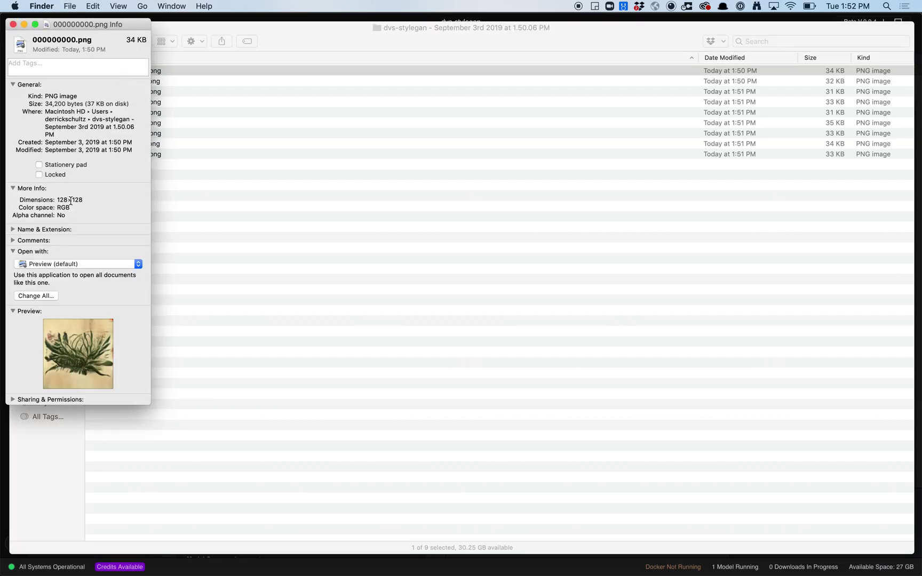
{"action": "left_click", "coordinate": [13, 25]}
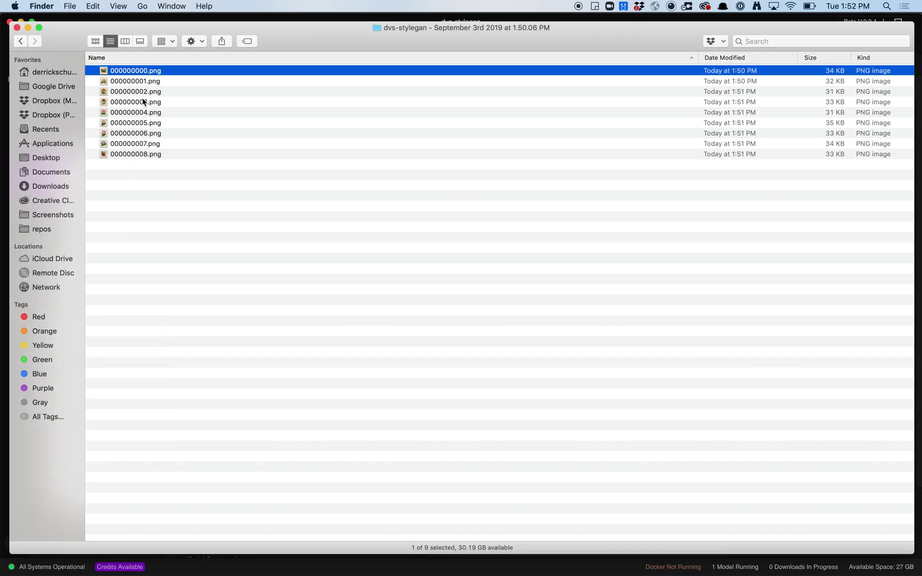
Step: Open 000000001.png in Adobe Photoshop CC 2019
{"action": "key", "text": "Down"}
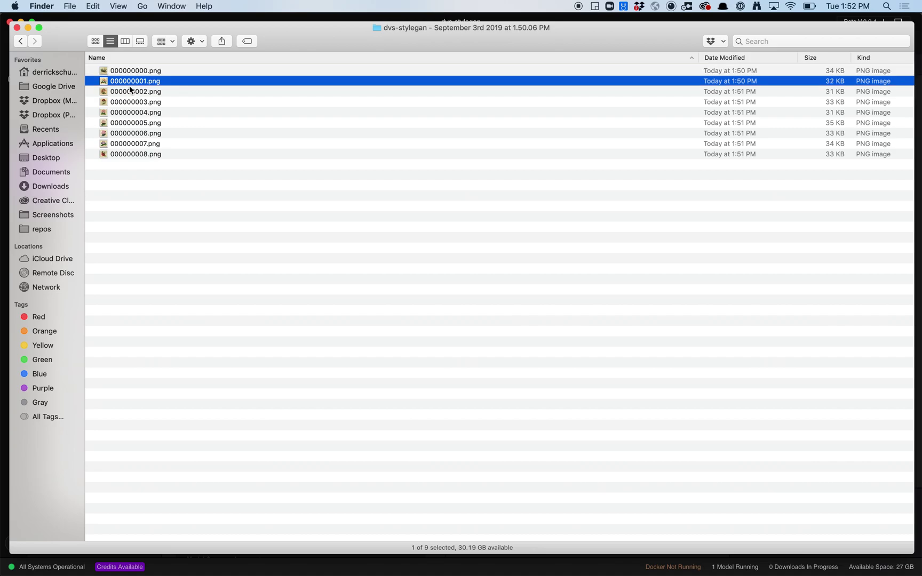
{"action": "key", "text": "space"}
{"action": "key", "text": "space"}
{"action": "right_click", "coordinate": [130, 83]}
{"action": "mouse_move", "coordinate": [150, 98]}
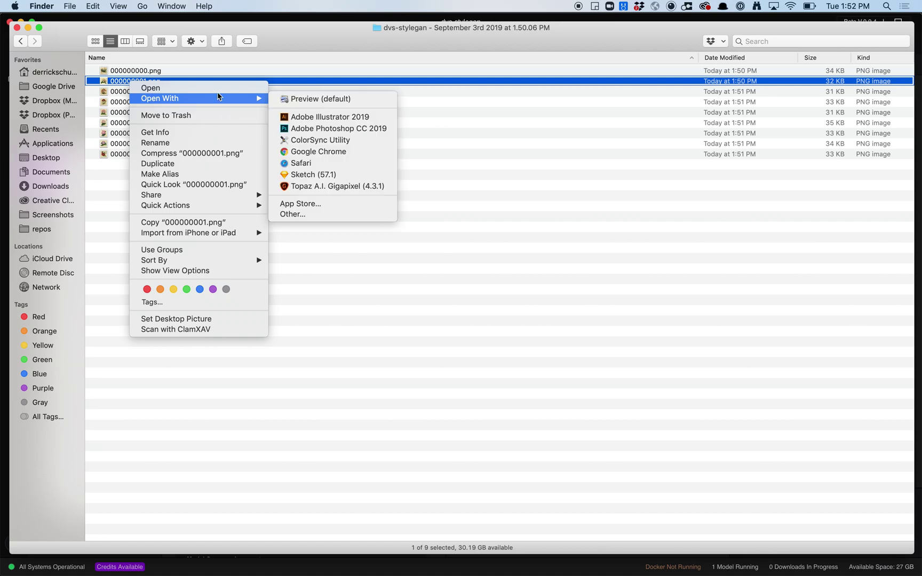
{"action": "left_click", "coordinate": [312, 128]}
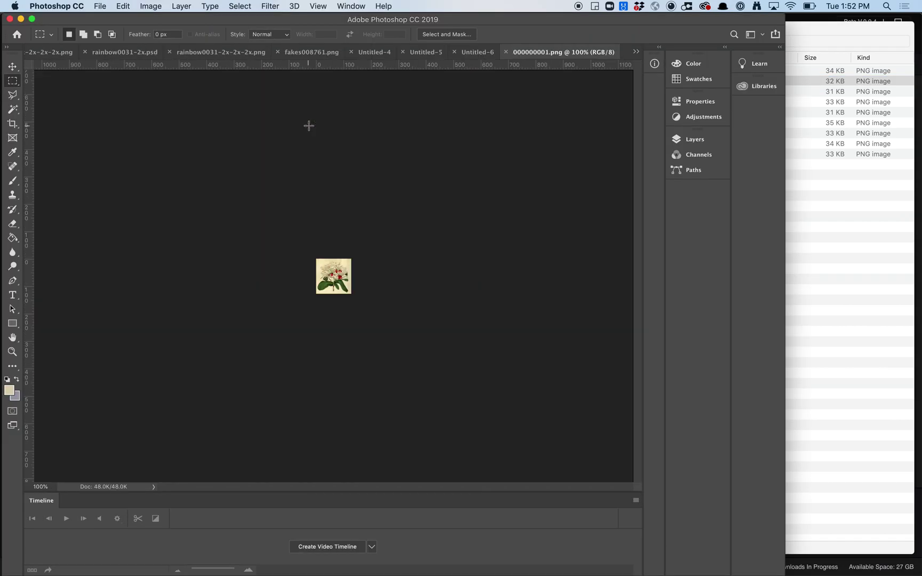
Step: Zoom in, sample the cream background colour, and set Paint Bucket tolerance to 10
{"action": "key", "text": "z"}
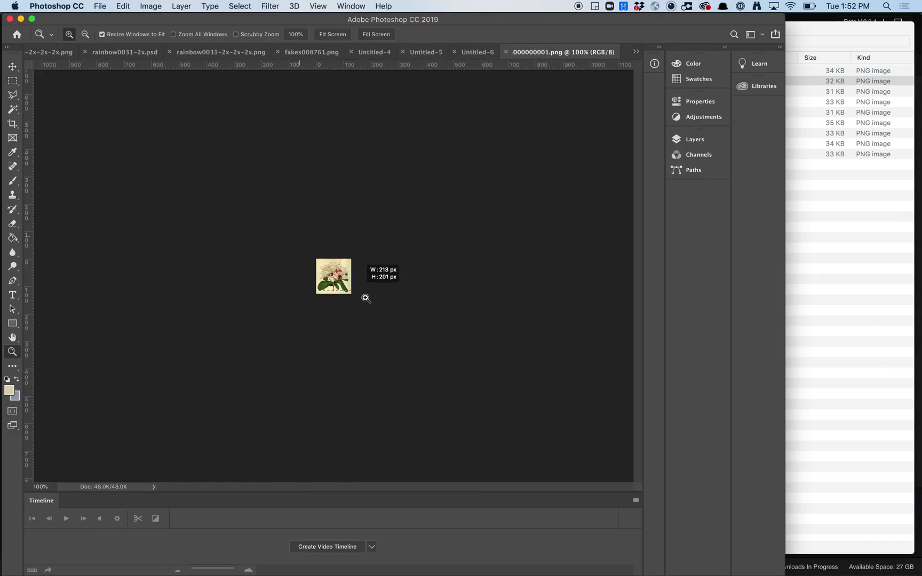
{"action": "left_click_drag", "start_coordinate": [365, 298], "coordinate": [393, 322]}
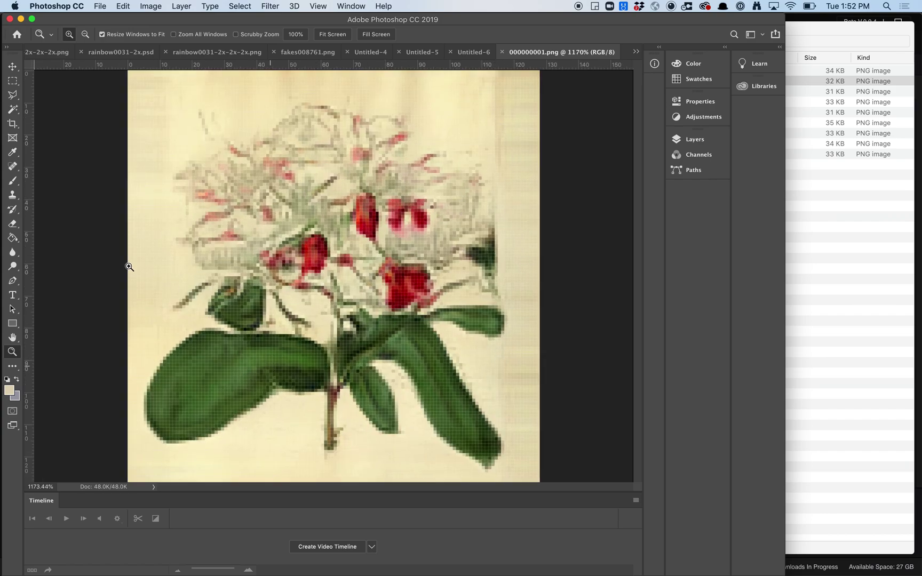
{"action": "key", "text": "g"}
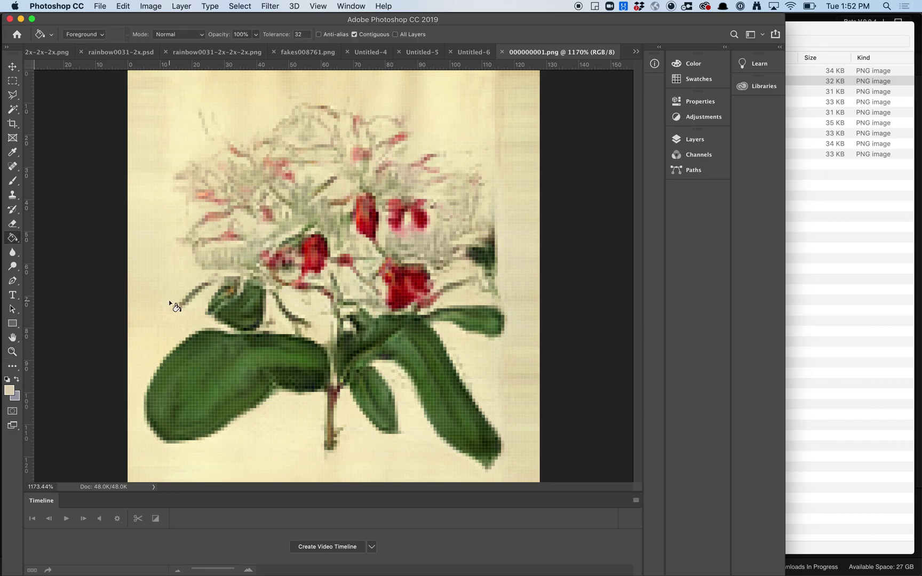
{"action": "key", "text": "i"}
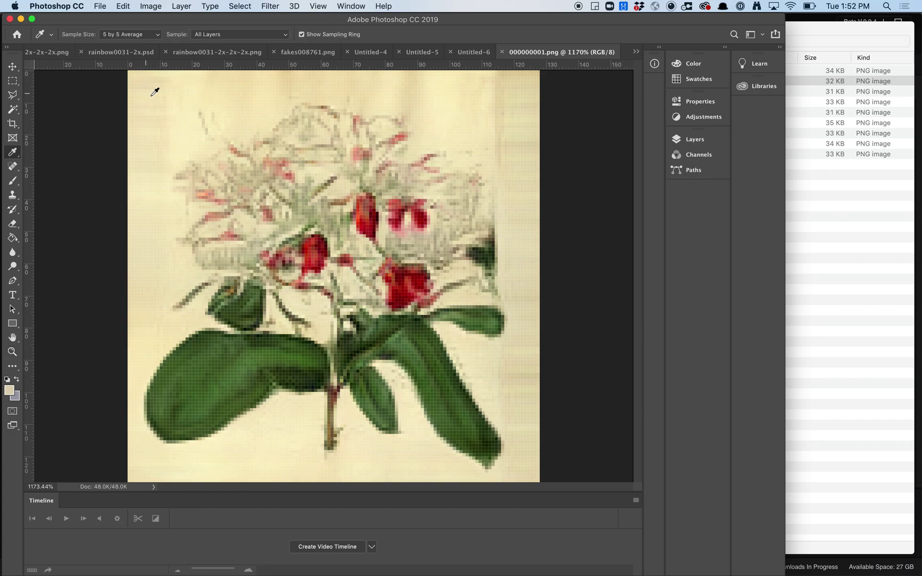
{"action": "left_click", "coordinate": [155, 91]}
{"action": "key", "text": "g"}
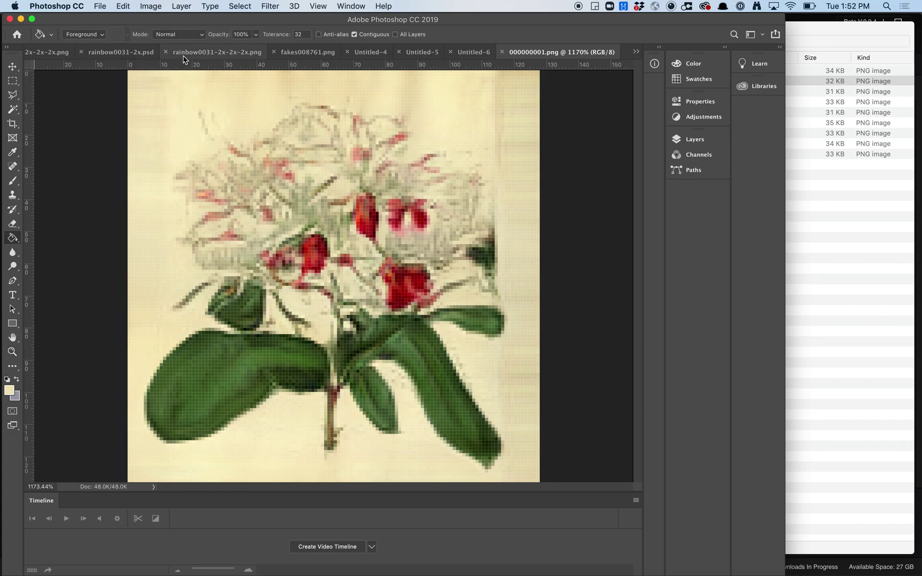
{"action": "type", "text": "10"}
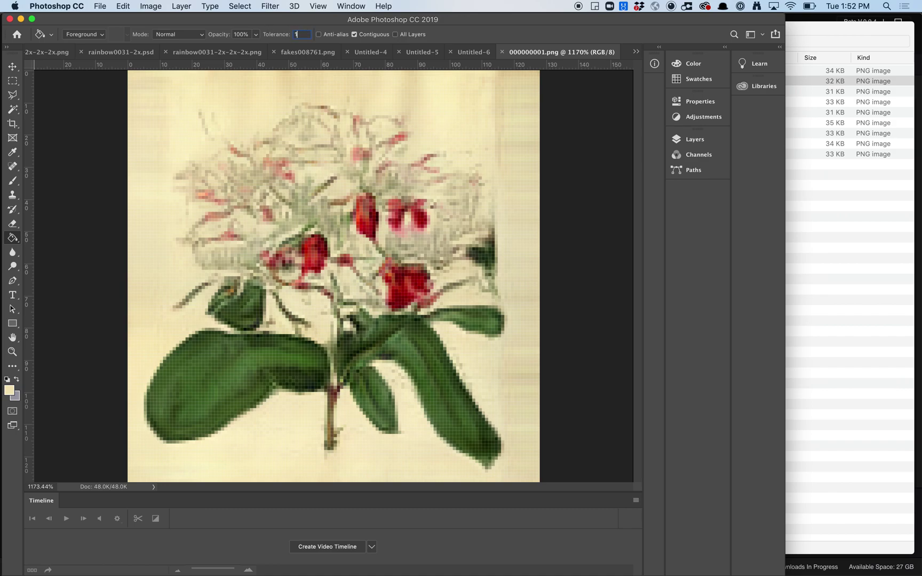
{"action": "left_click", "coordinate": [483, 132]}
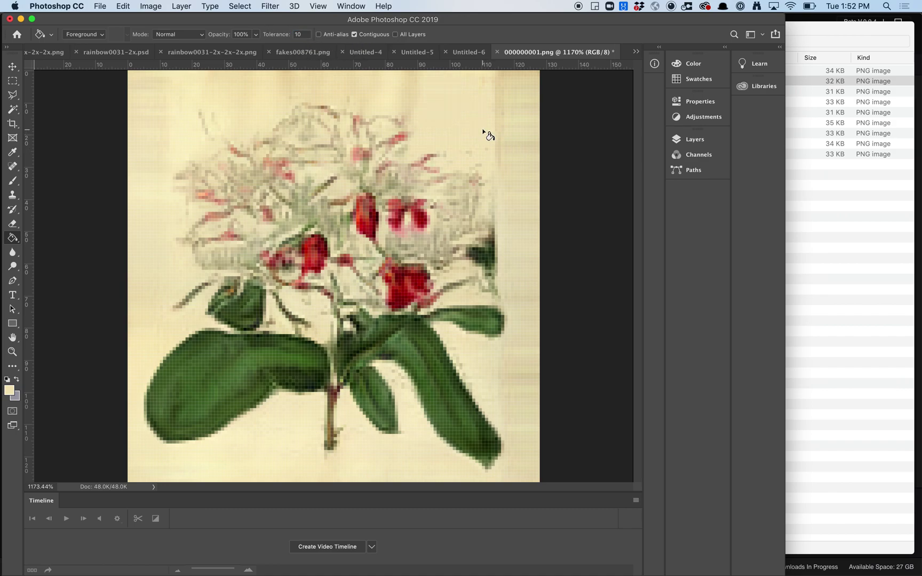
Step: Fill the grey right-edge band, lower strip, left background and top-right patch with cream
{"action": "left_click", "coordinate": [537, 164]}
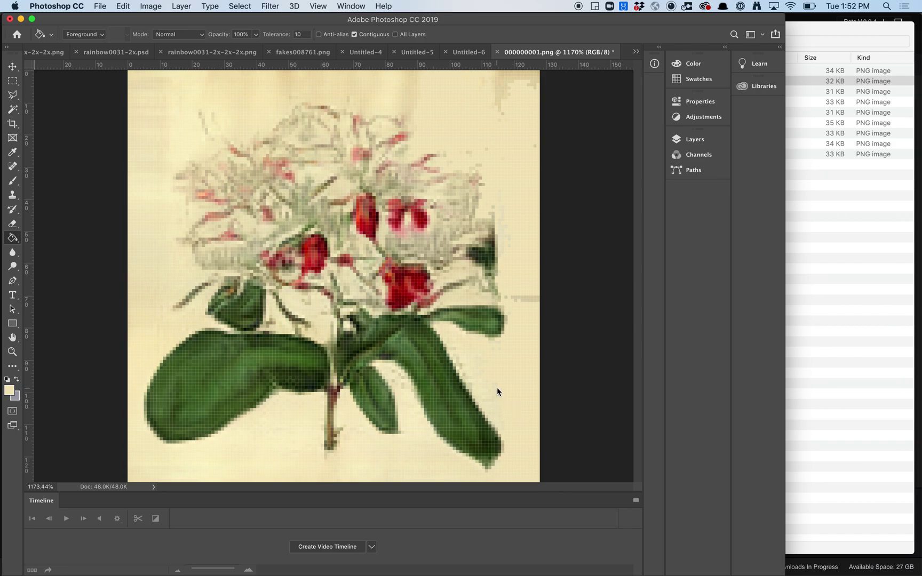
{"action": "left_click", "coordinate": [416, 451]}
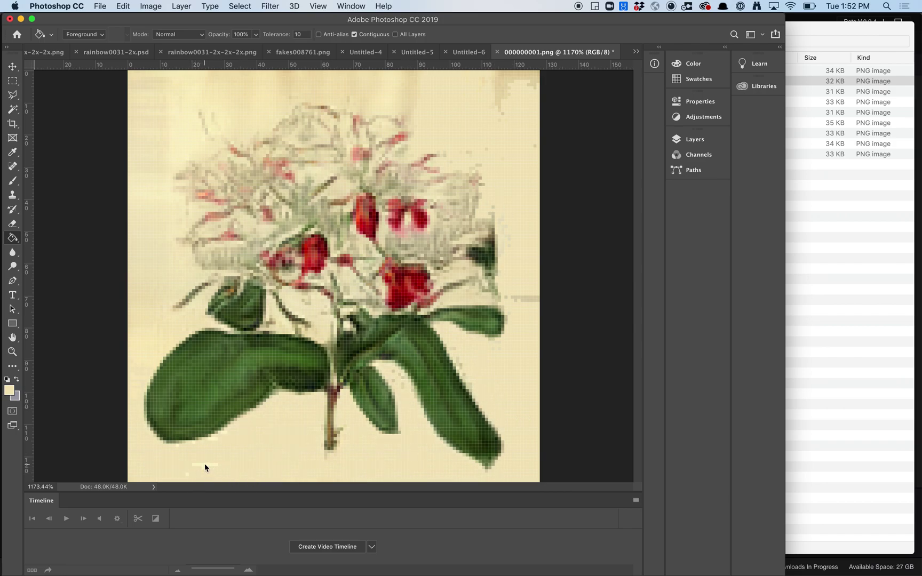
{"action": "left_click", "coordinate": [179, 121]}
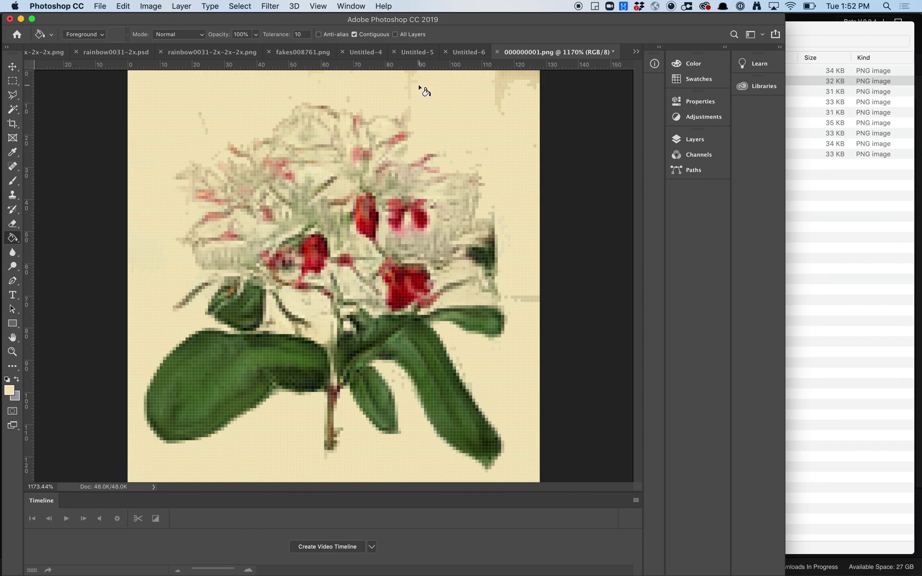
{"action": "left_click", "coordinate": [510, 82]}
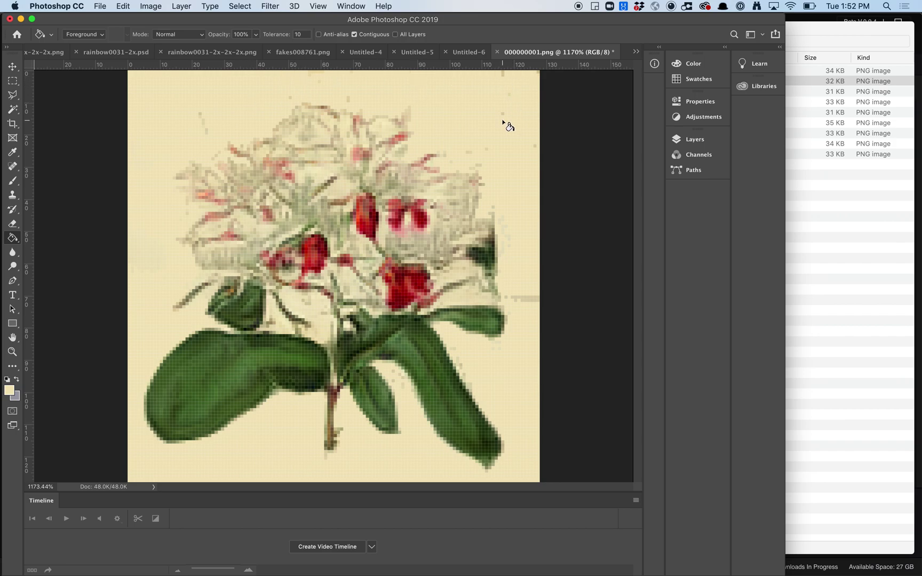
Step: Set a round brush to 15 px and paint cream over the grey streak right of the flower
{"action": "key", "text": "b"}
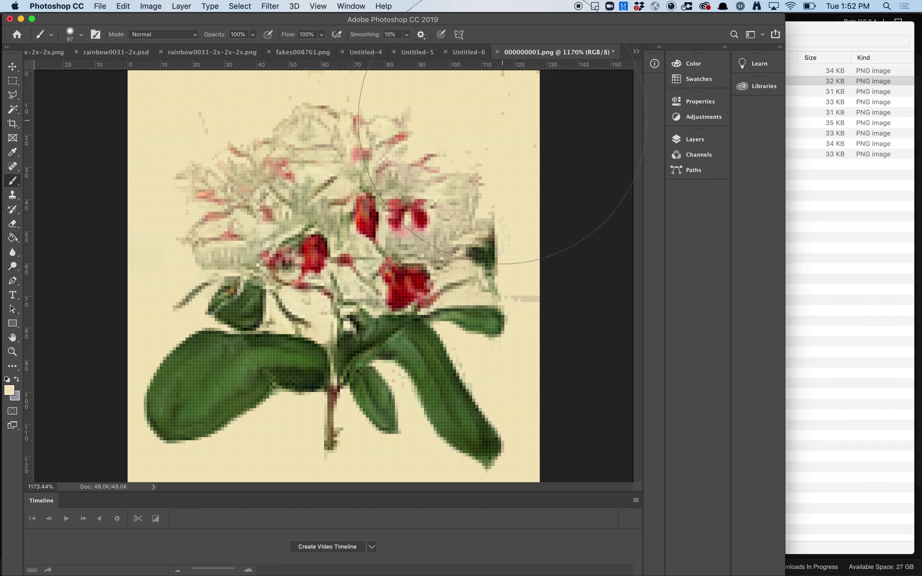
{"action": "right_click", "coordinate": [504, 134]}
{"action": "left_click", "coordinate": [570, 159]}
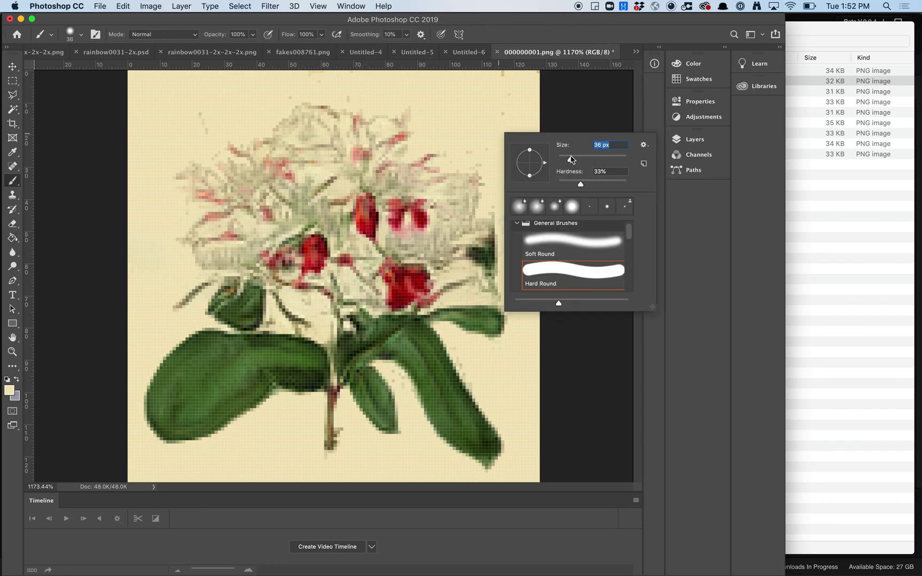
{"action": "left_click", "coordinate": [628, 184]}
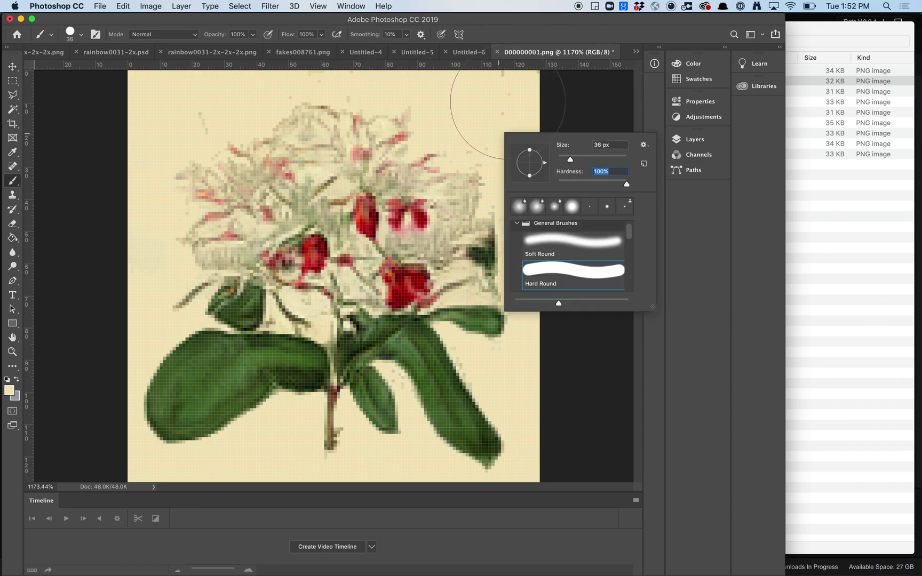
{"action": "left_click_drag", "start_coordinate": [608, 184], "coordinate": [563, 159]}
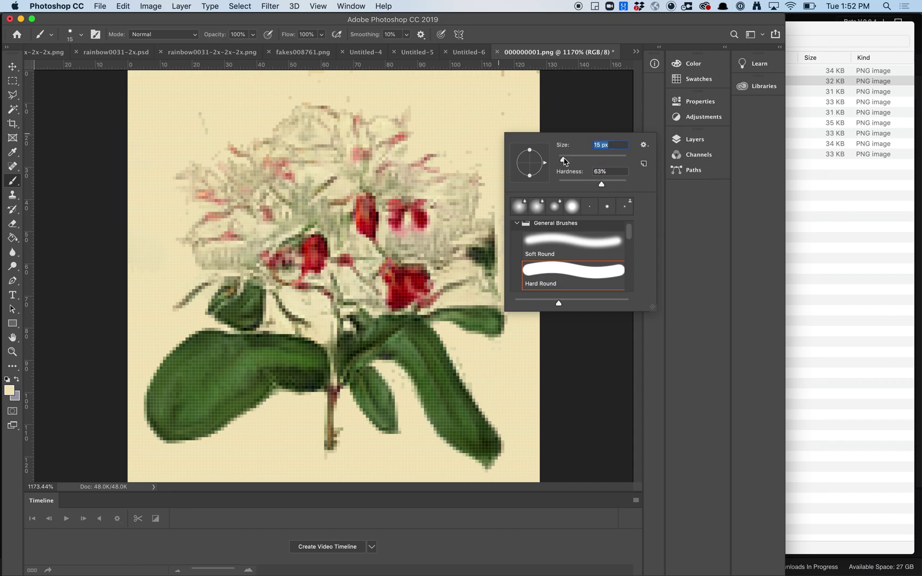
{"action": "left_click", "coordinate": [627, 184]}
{"action": "left_click", "coordinate": [531, 104]}
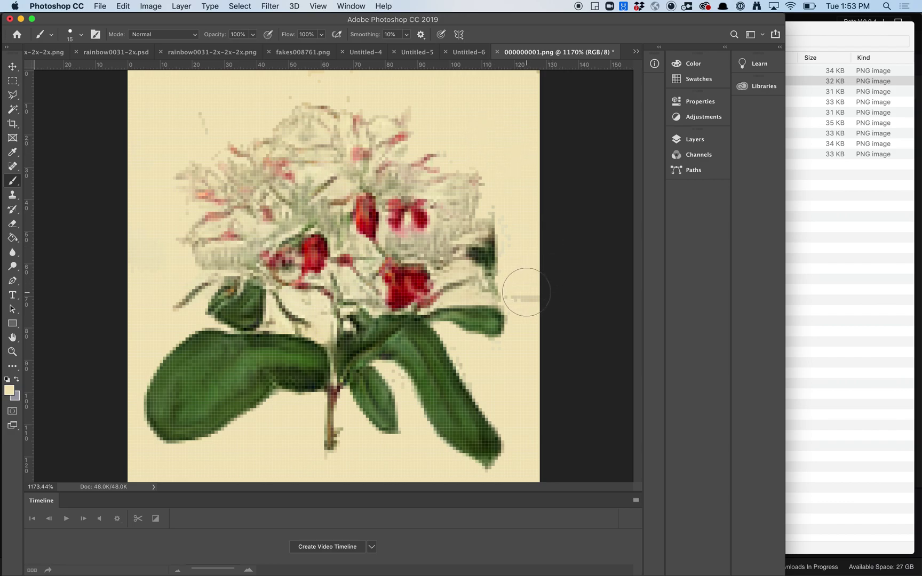
{"action": "left_click_drag", "start_coordinate": [526, 291], "coordinate": [559, 292]}
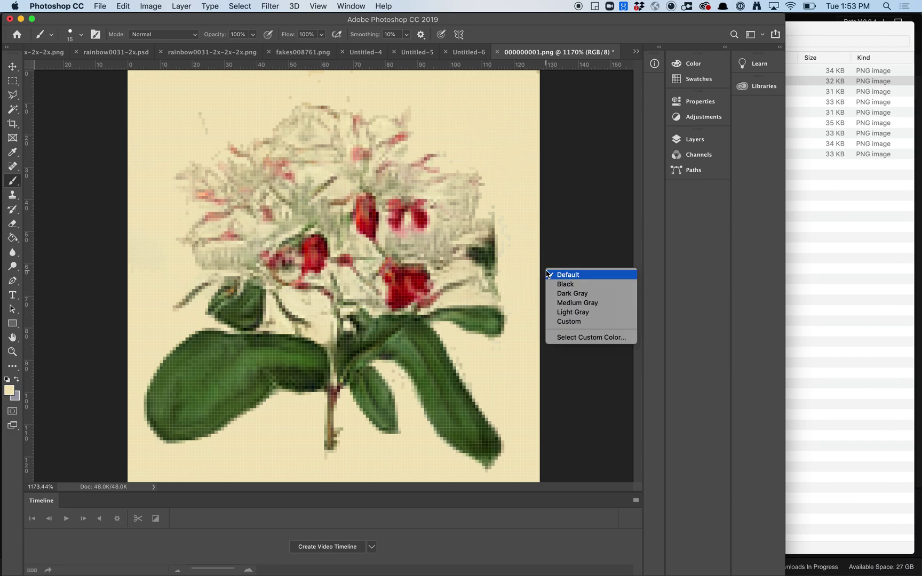
Step: Touch up remaining speckles with a 50% hardness, 7 px brush, then save the PNG
{"action": "left_click", "coordinate": [524, 251]}
{"action": "right_click", "coordinate": [522, 248]}
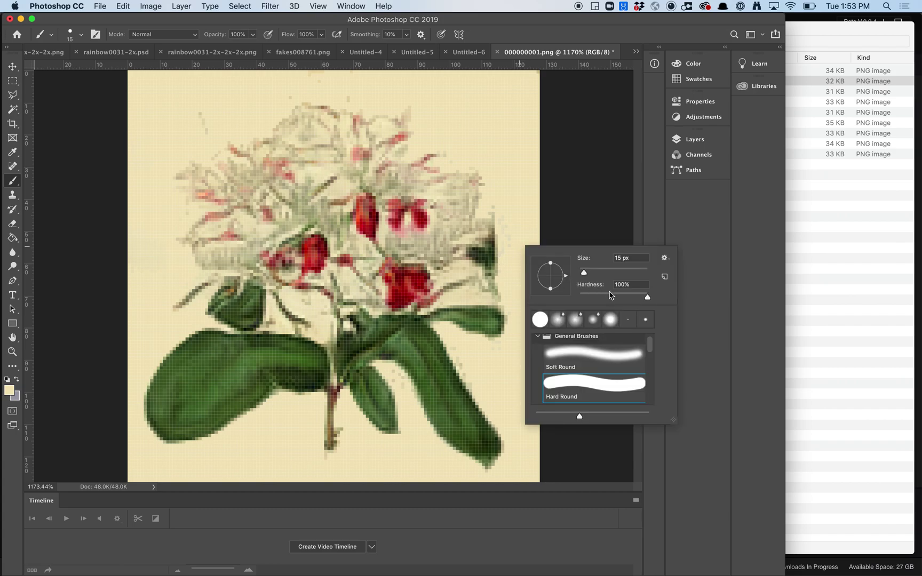
{"action": "left_click", "coordinate": [613, 295]}
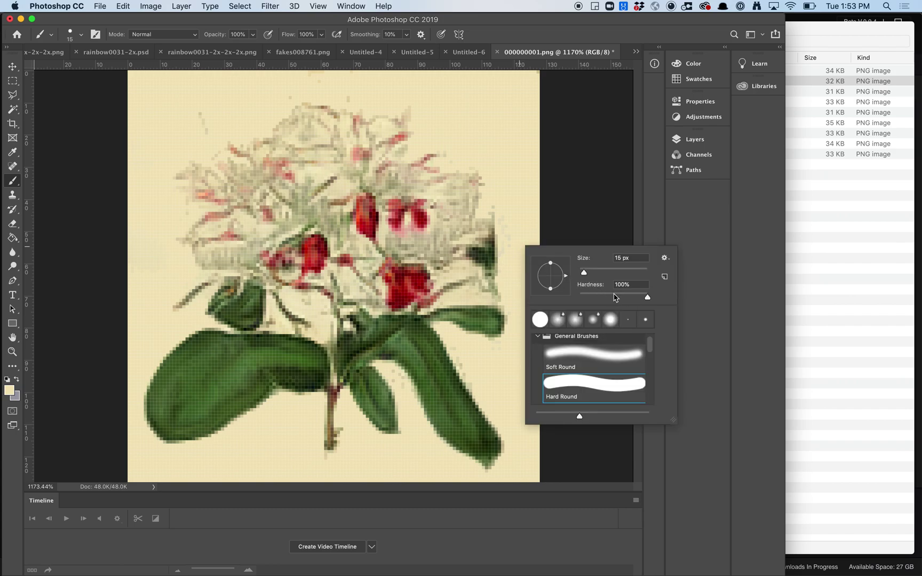
{"action": "left_click", "coordinate": [529, 214]}
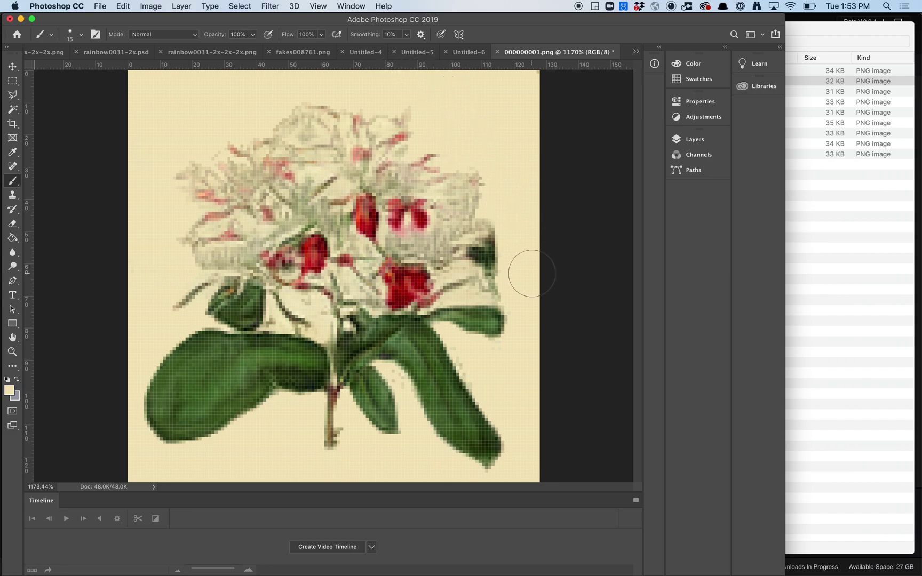
{"action": "right_click", "coordinate": [498, 367]}
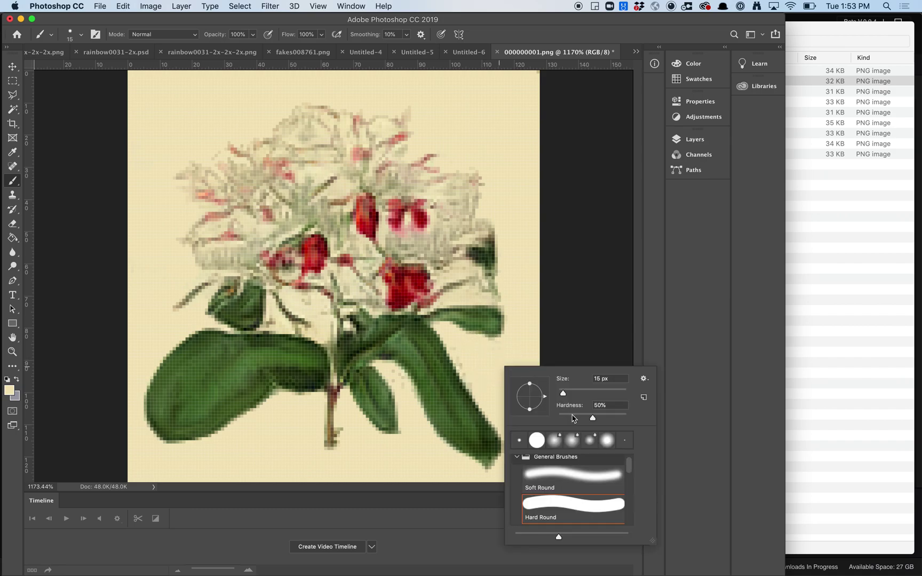
{"action": "key", "text": "Return"}
{"action": "right_click", "coordinate": [504, 374]}
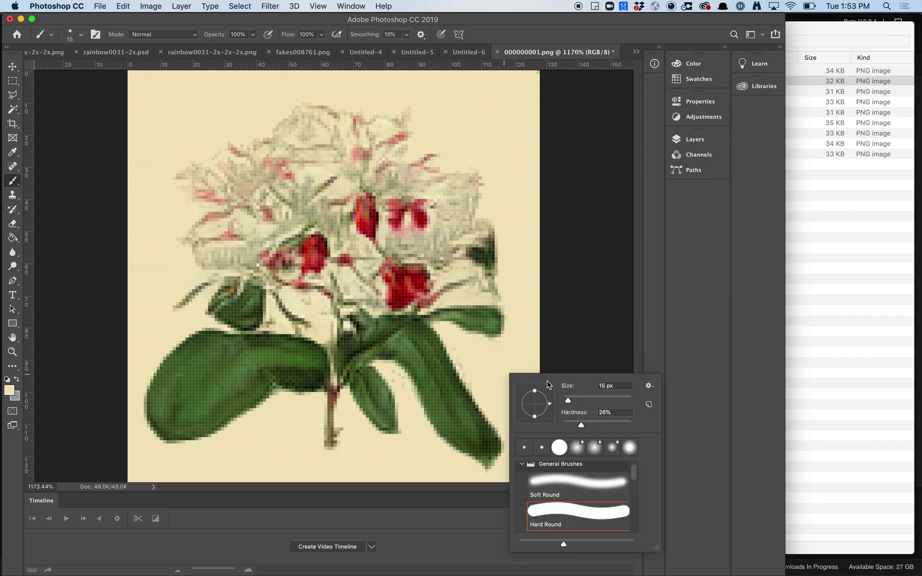
{"action": "left_click_drag", "start_coordinate": [578, 401], "coordinate": [567, 402]}
{"action": "key", "text": "Return"}
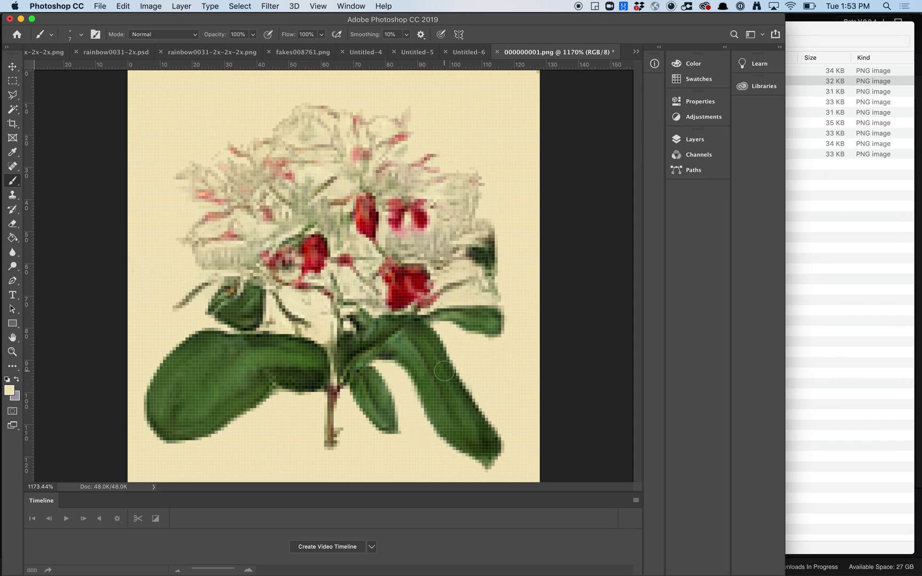
{"action": "key", "text": "super+s"}
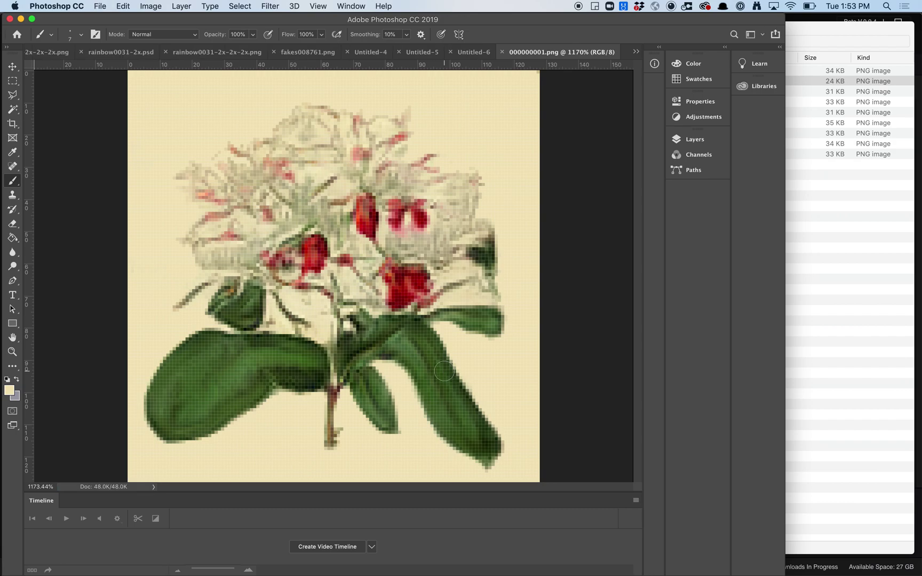
{"action": "mouse_move", "coordinate": [127, 574]}
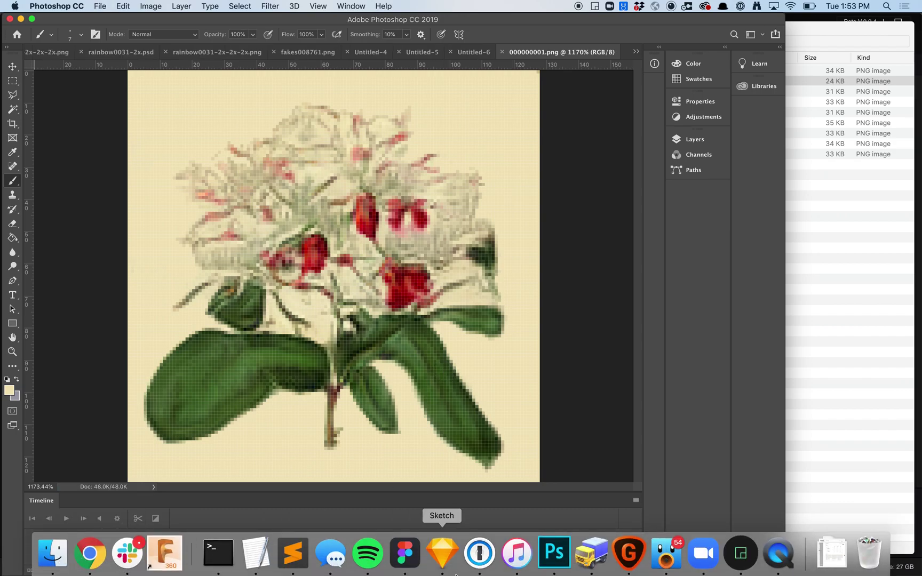
Step: Open 000000001.png (128 × 128) from the home dvs-stylegan folder in Gigapixel AI
{"action": "left_click", "coordinate": [630, 556]}
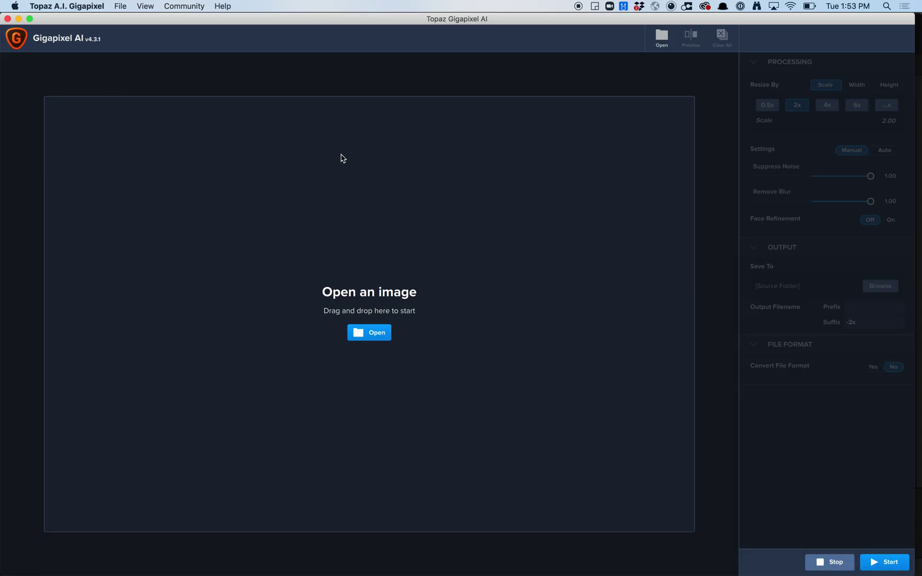
{"action": "left_click", "coordinate": [360, 336]}
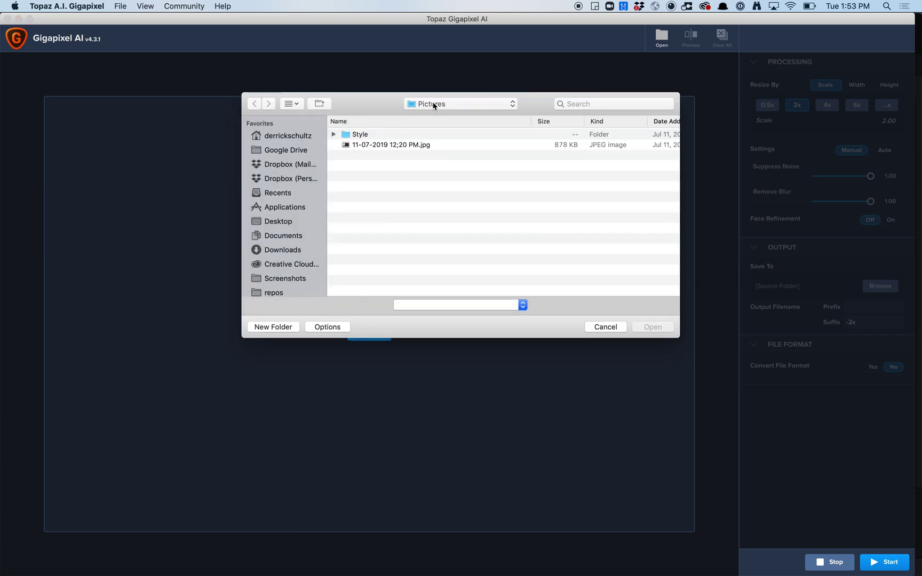
{"action": "left_click", "coordinate": [434, 105]}
{"action": "left_click", "coordinate": [372, 101]}
{"action": "left_click", "coordinate": [268, 136]}
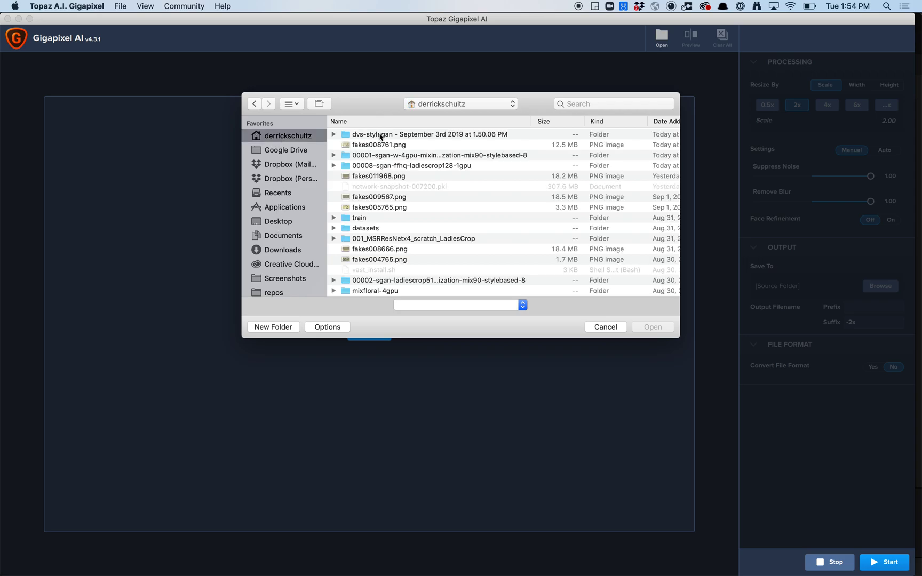
{"action": "left_click", "coordinate": [380, 136]}
{"action": "double_click", "coordinate": [381, 136]}
{"action": "left_click", "coordinate": [384, 136]}
{"action": "key", "text": "space"}
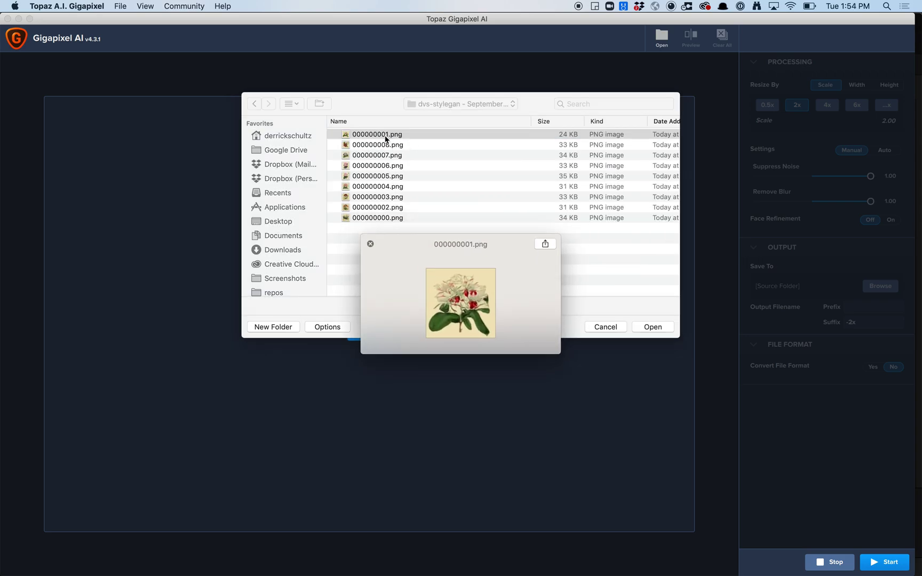
{"action": "key", "text": "space"}
{"action": "left_click", "coordinate": [654, 327]}
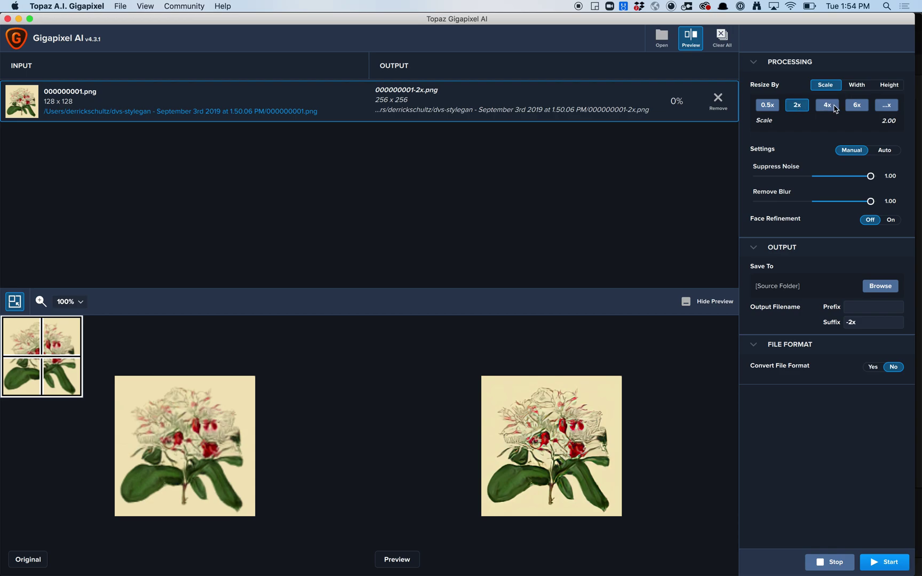
Step: Try a 1024 width and a 6x scale preview, then settle on 2x for 256 × 256
{"action": "left_click", "coordinate": [857, 89]}
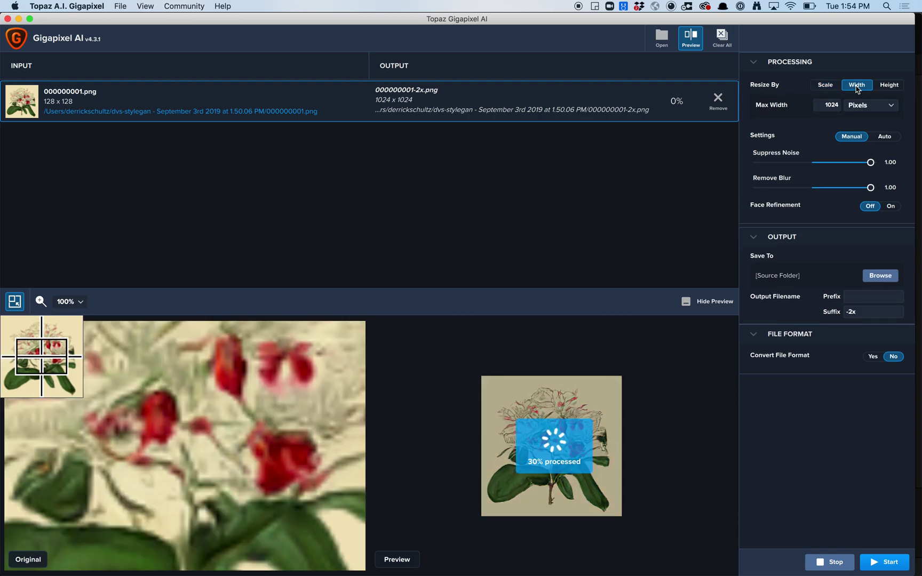
{"action": "left_click", "coordinate": [825, 85]}
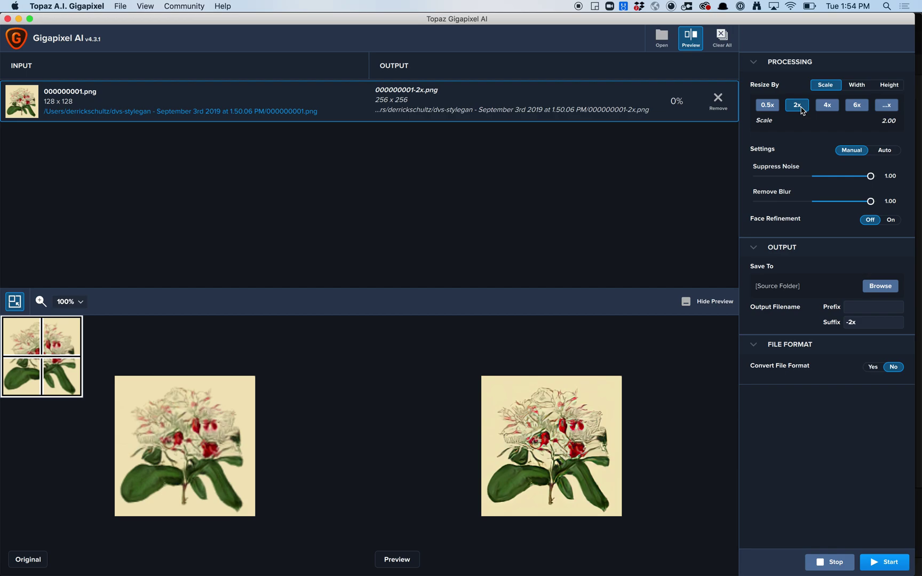
{"action": "left_click", "coordinate": [857, 107]}
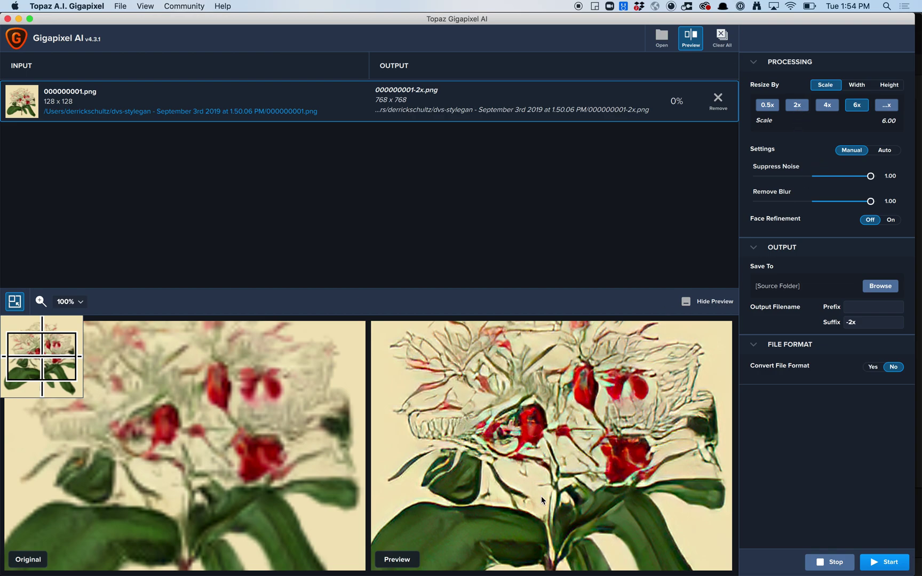
{"action": "left_click", "coordinate": [800, 108]}
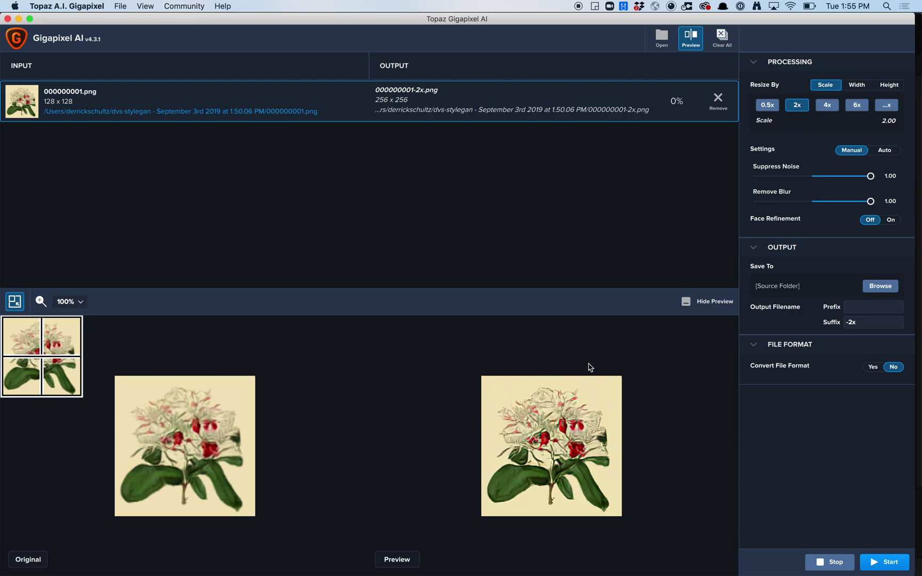
{"action": "left_click", "coordinate": [769, 203]}
Step: Set Remove Blur to 0.00, upscale to 256 × 256, and clear the finished row
{"action": "left_click_drag", "start_coordinate": [770, 207], "coordinate": [741, 206]}
{"action": "left_click", "coordinate": [882, 568]}
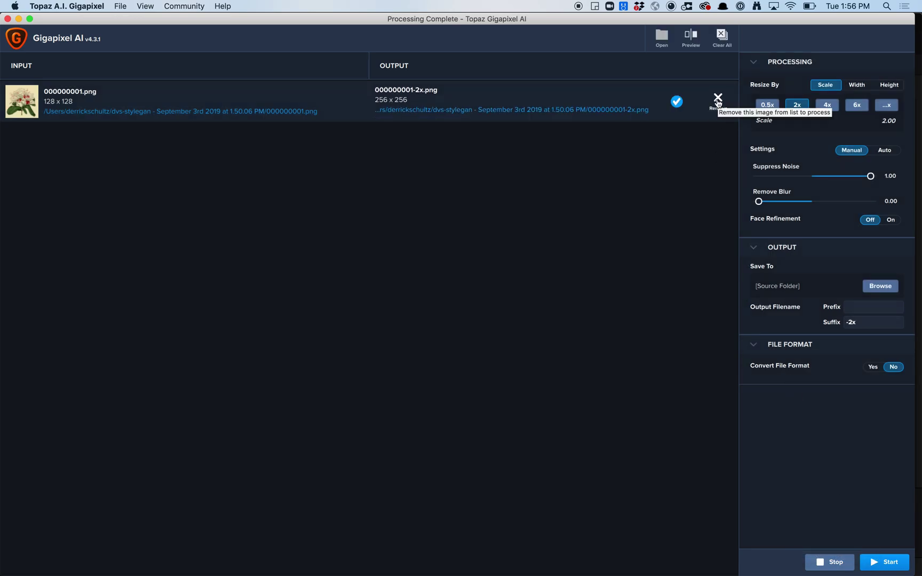
{"action": "left_click", "coordinate": [718, 98]}
{"action": "left_click", "coordinate": [371, 333]}
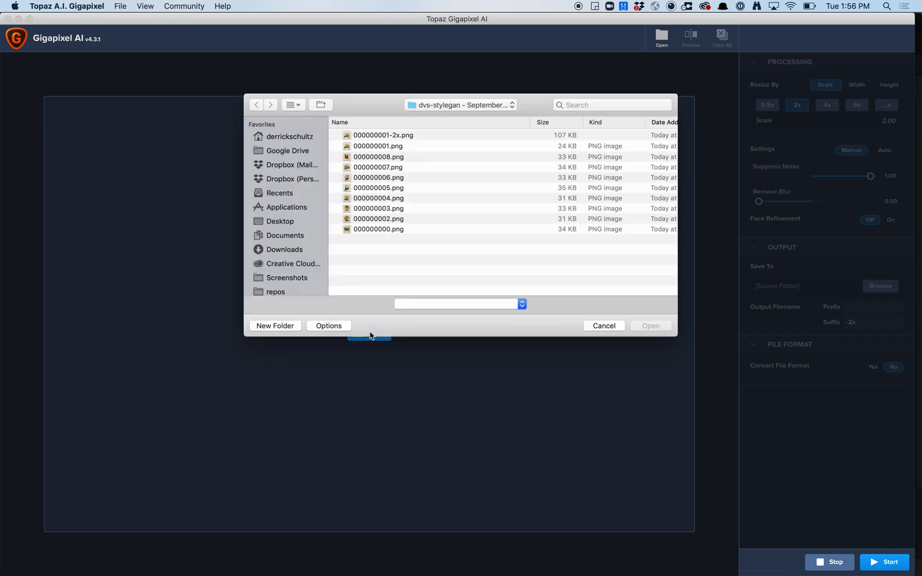
{"action": "left_click", "coordinate": [404, 146]}
{"action": "left_click", "coordinate": [404, 135]}
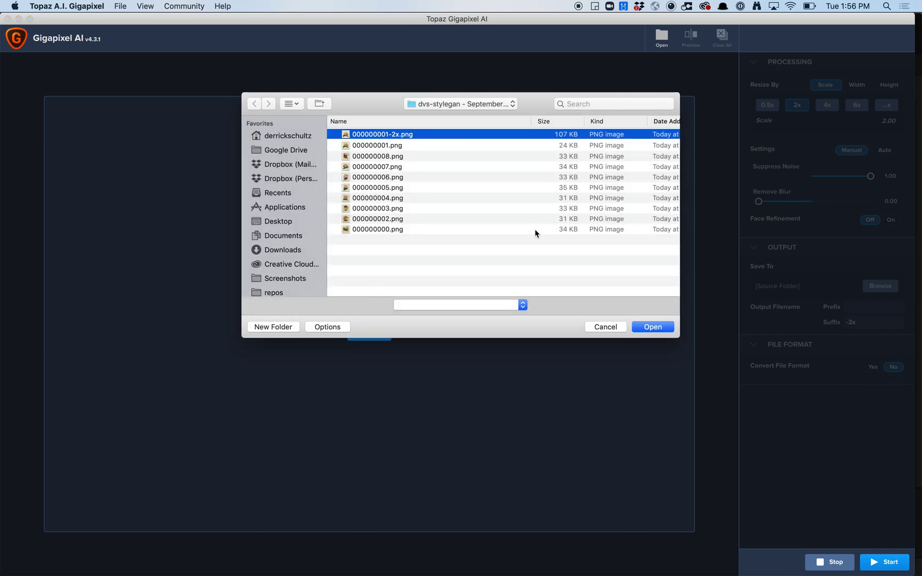
{"action": "left_click", "coordinate": [645, 323]}
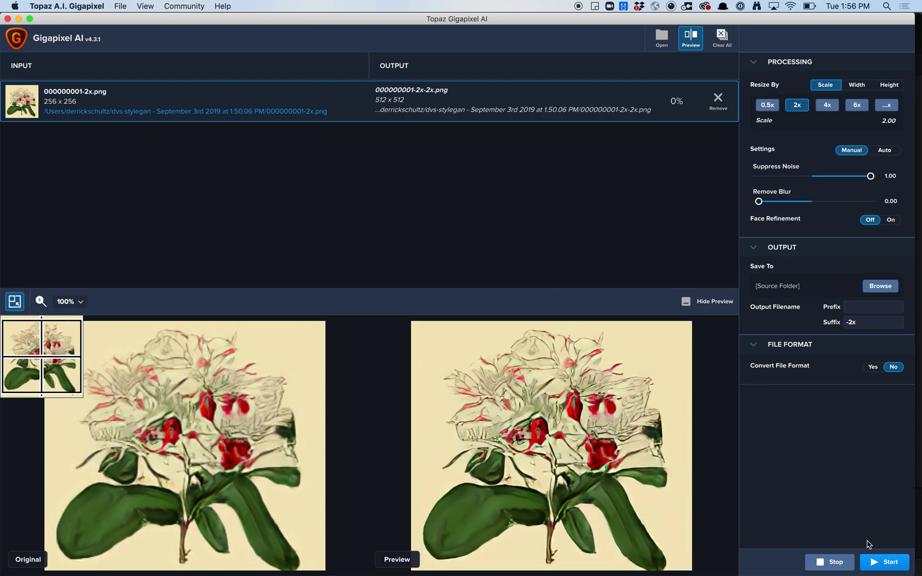
{"action": "left_click", "coordinate": [882, 564]}
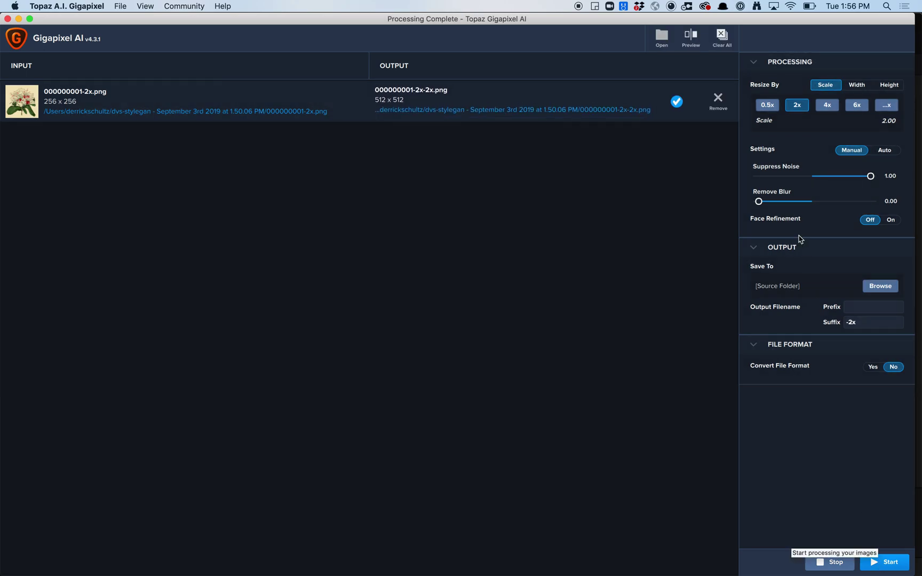
{"action": "left_click", "coordinate": [718, 98]}
{"action": "left_click", "coordinate": [368, 338]}
{"action": "left_click", "coordinate": [392, 135]}
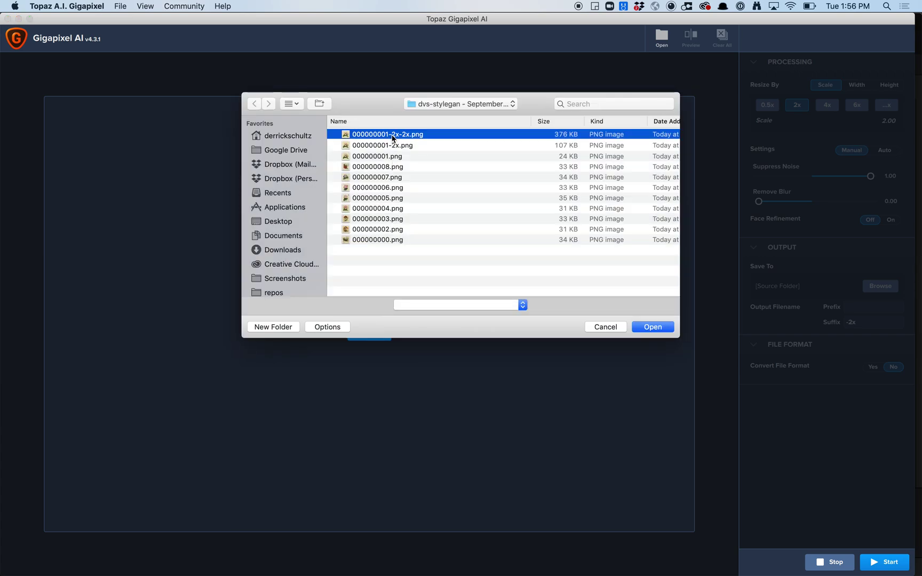
{"action": "left_click", "coordinate": [652, 328]}
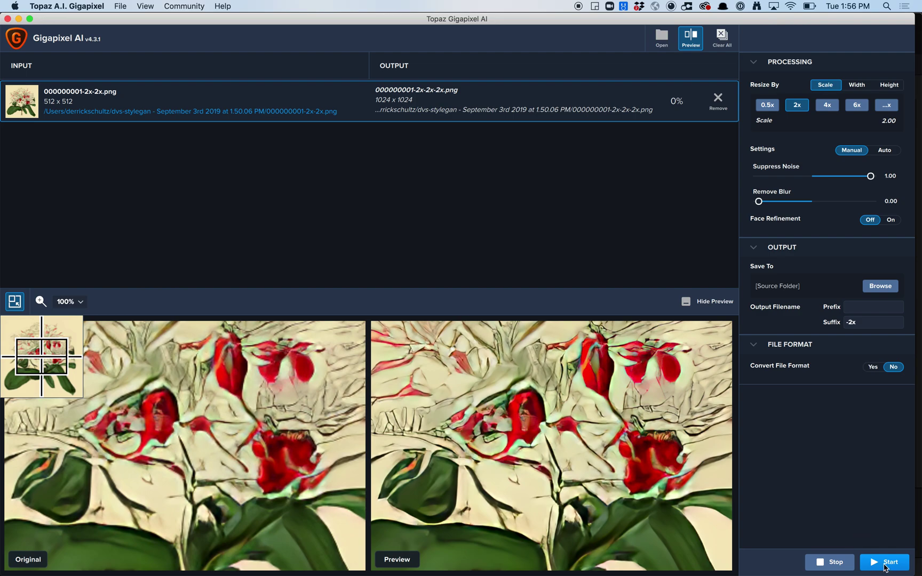
{"action": "left_click", "coordinate": [788, 203]}
{"action": "left_click", "coordinate": [856, 178]}
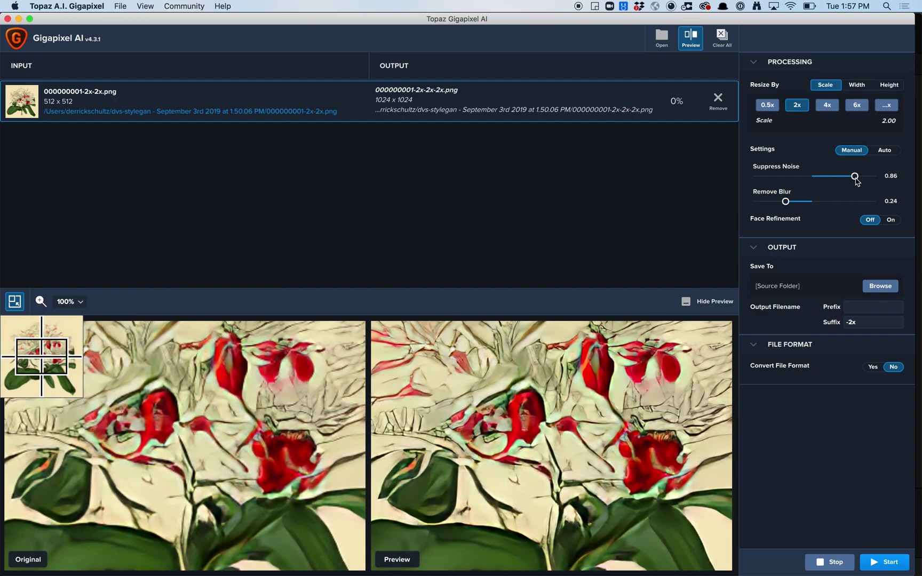
{"action": "left_click", "coordinate": [875, 563]}
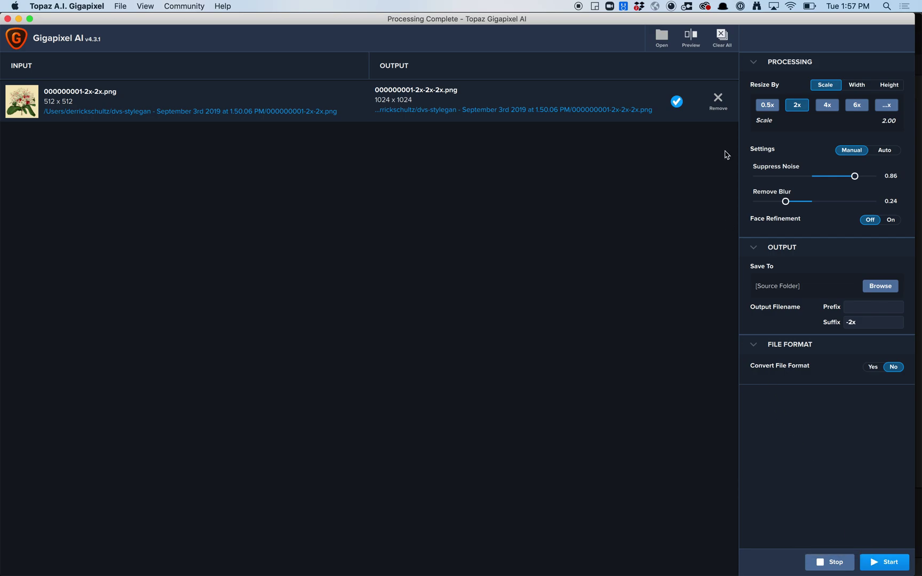
{"action": "key", "text": "super+Tab"}
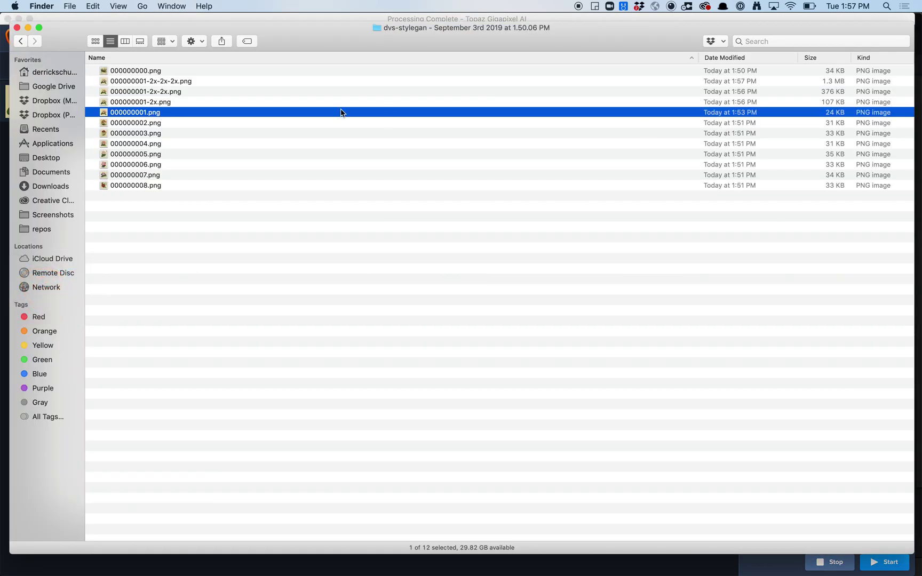
{"action": "left_click", "coordinate": [165, 83]}
{"action": "key", "text": "space"}
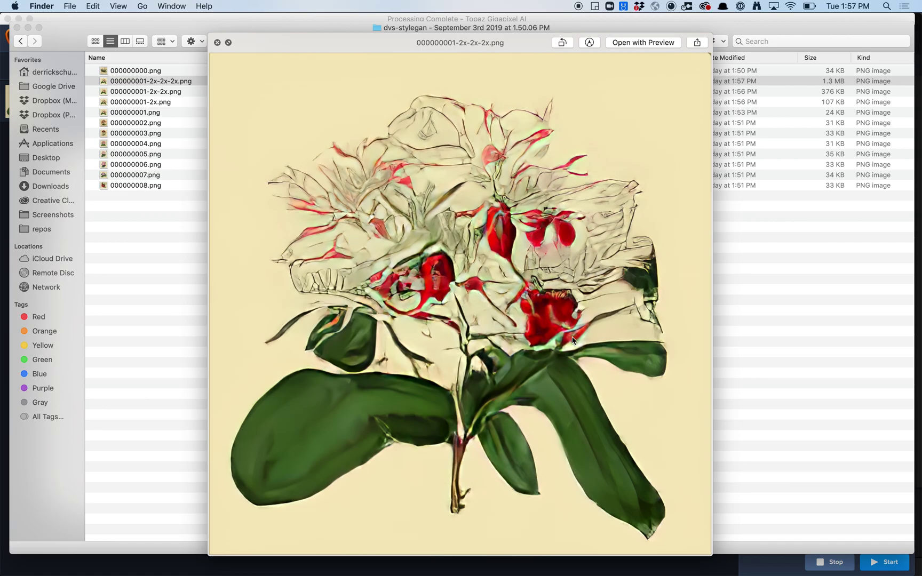
{"action": "key", "text": "space"}
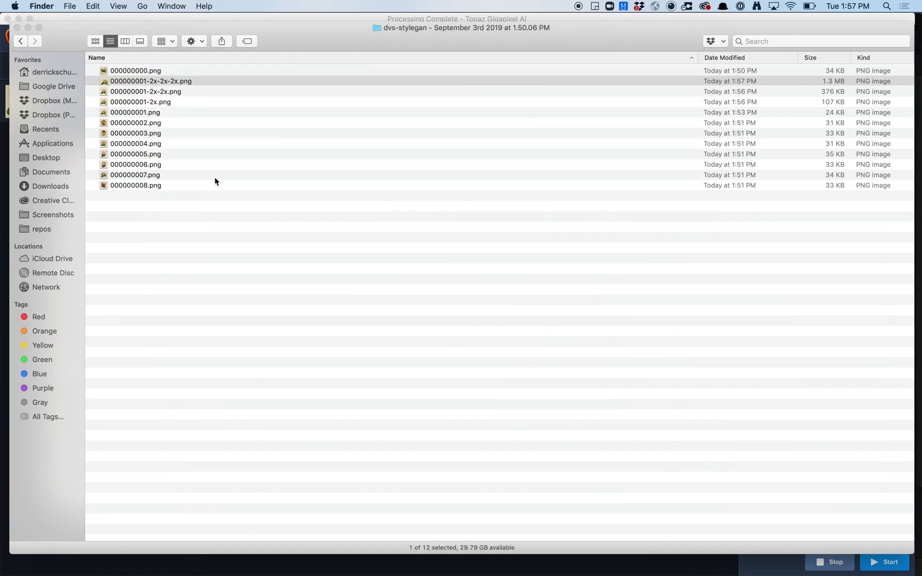
{"action": "left_click", "coordinate": [170, 102], "text": "super"}
{"action": "key", "text": "space"}
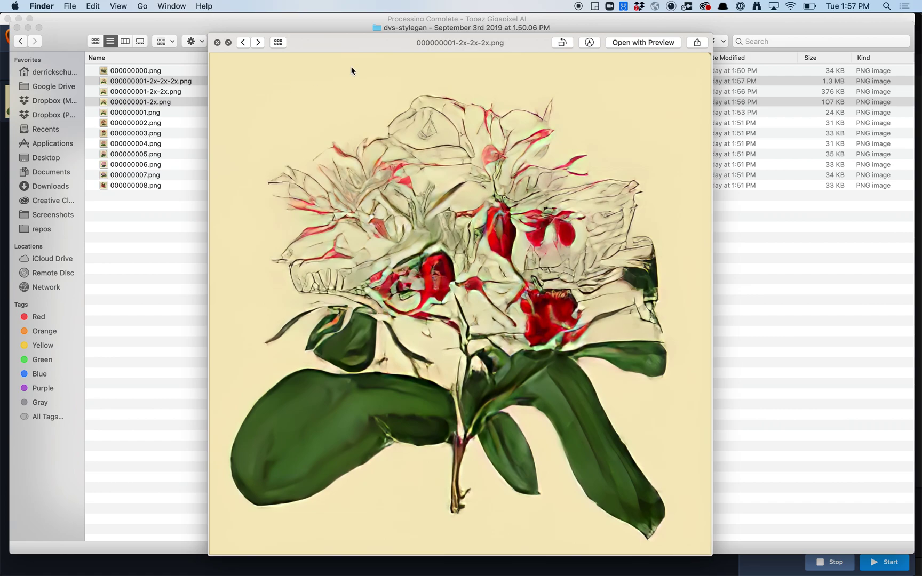
{"action": "left_click", "coordinate": [261, 45]}
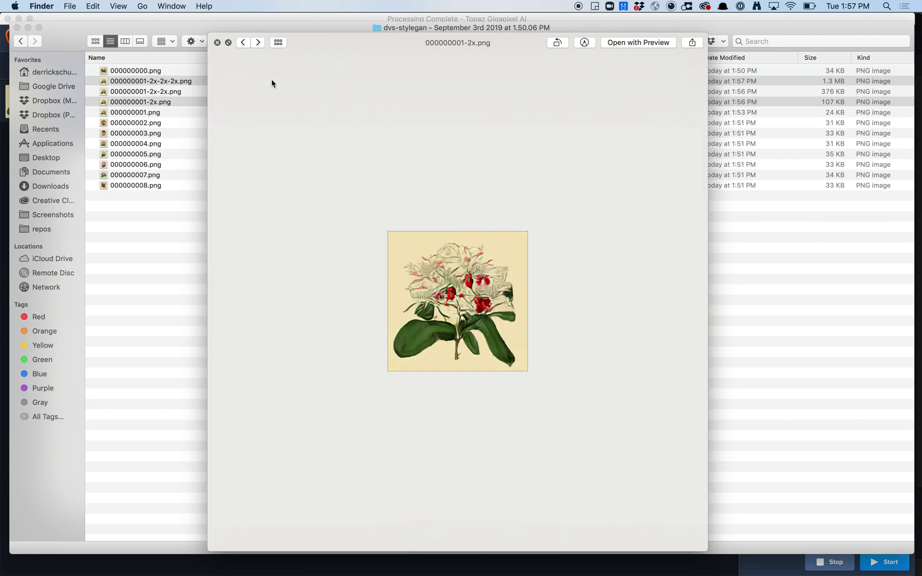
{"action": "left_click", "coordinate": [253, 44]}
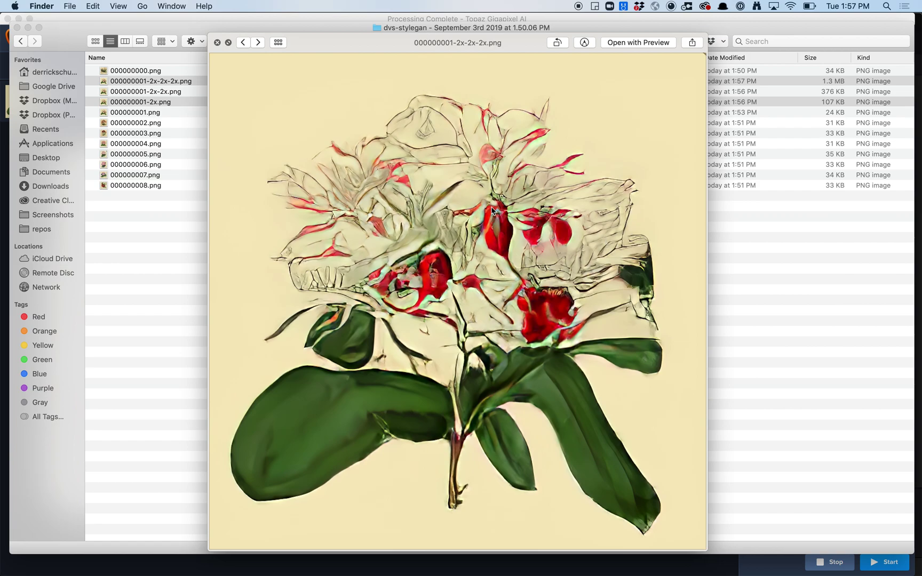
{"action": "left_click", "coordinate": [217, 43]}
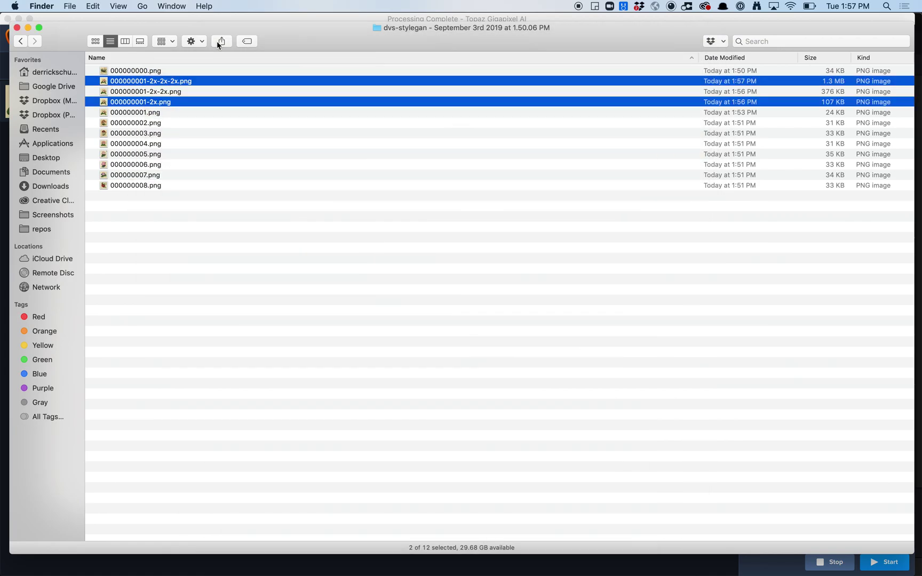
{"action": "key", "text": "super+Tab"}
{"action": "key", "text": "super+Tab"}
{"action": "key", "text": "super+Tab"}
{"action": "key", "text": "super+Tab"}
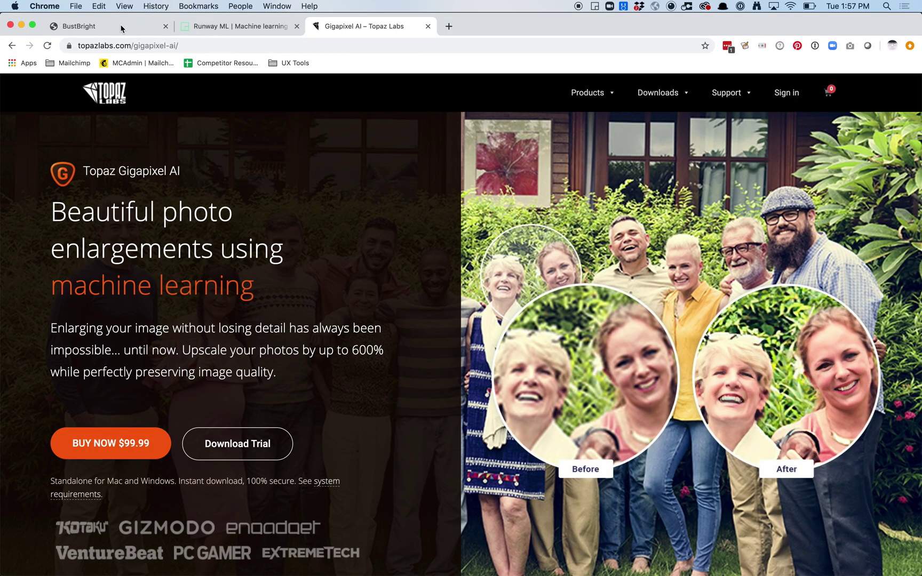
Step: Browse the BustBright flower print grid, viewing the A-012 print, then opening A-003
{"action": "left_click", "coordinate": [123, 27]}
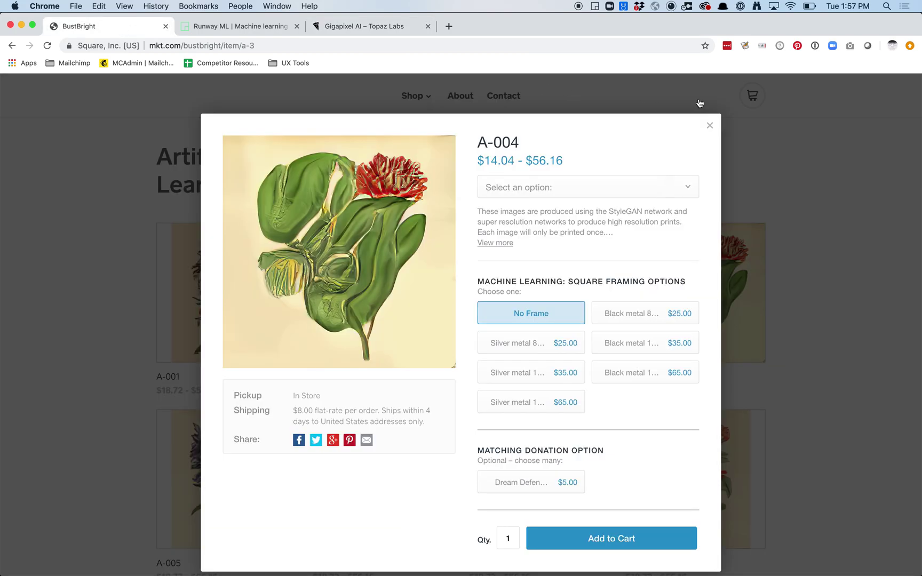
{"action": "left_click", "coordinate": [709, 126]}
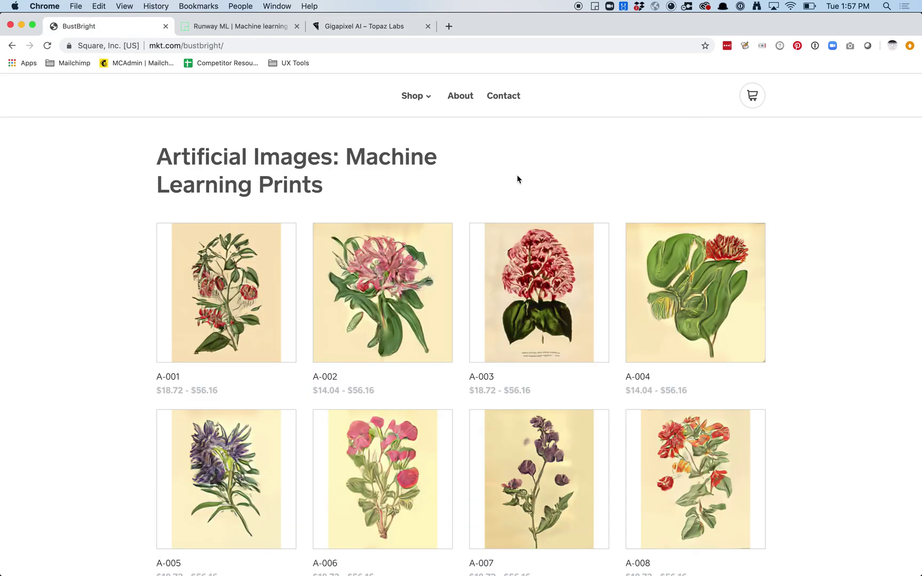
{"action": "scroll", "coordinate": [517, 323], "scroll_direction": "down", "scroll_amount": 8}
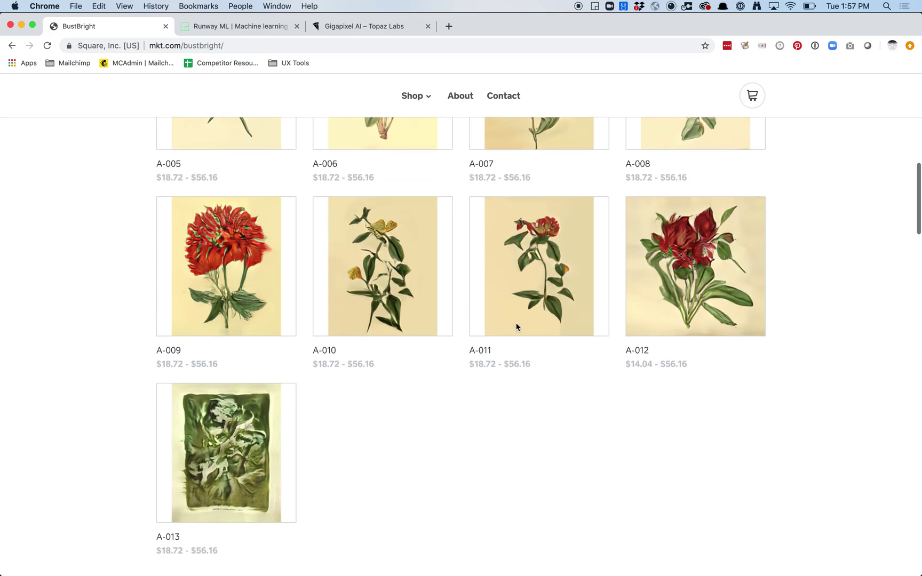
{"action": "left_click", "coordinate": [685, 276]}
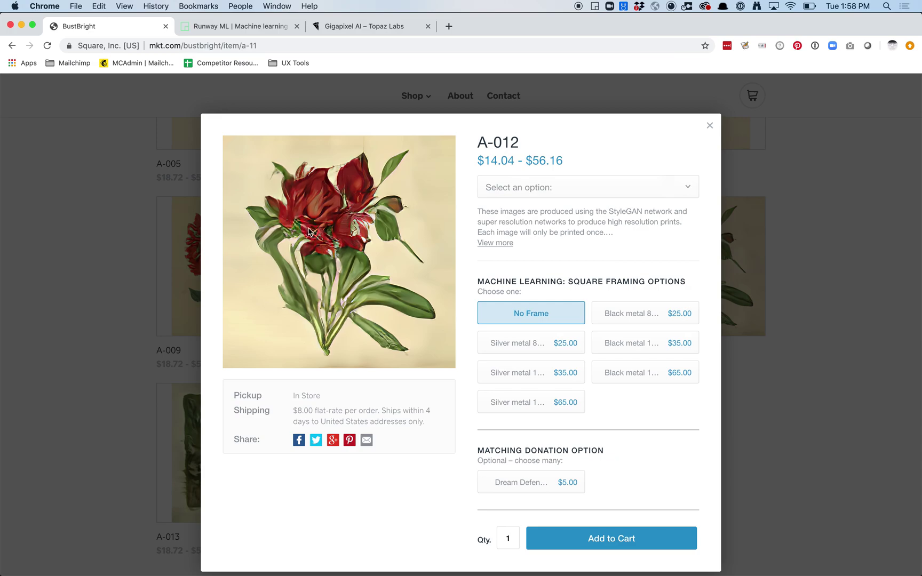
{"action": "left_click", "coordinate": [709, 126]}
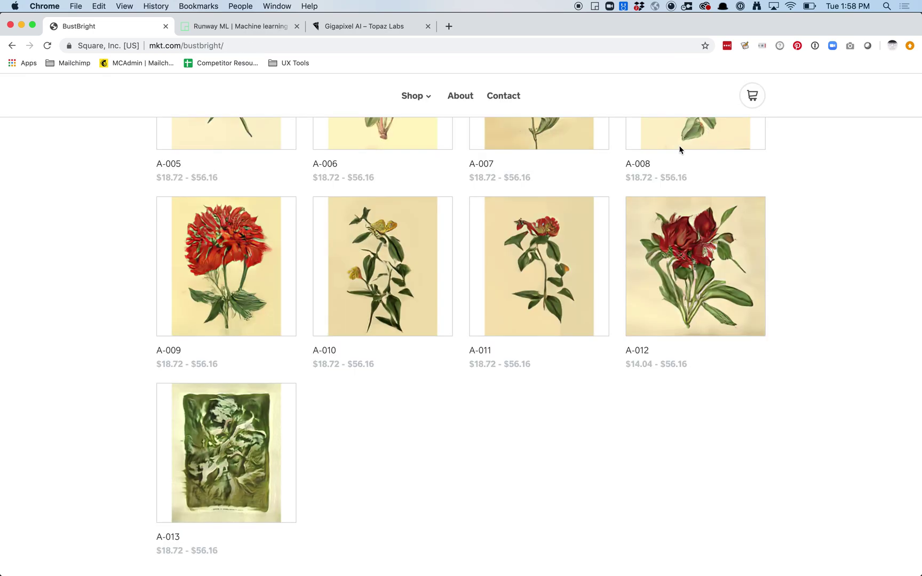
{"action": "scroll", "coordinate": [585, 225], "scroll_direction": "up", "scroll_amount": 5}
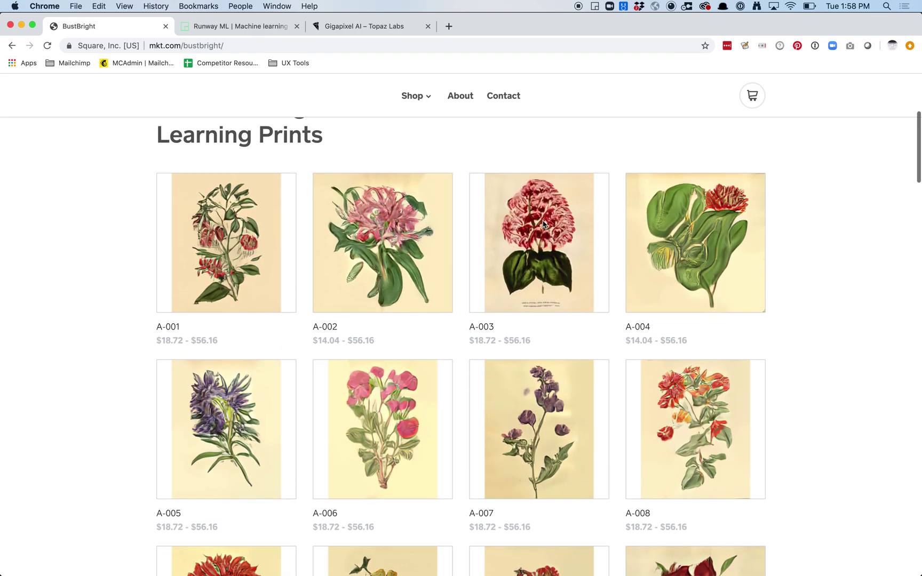
{"action": "left_click", "coordinate": [543, 224]}
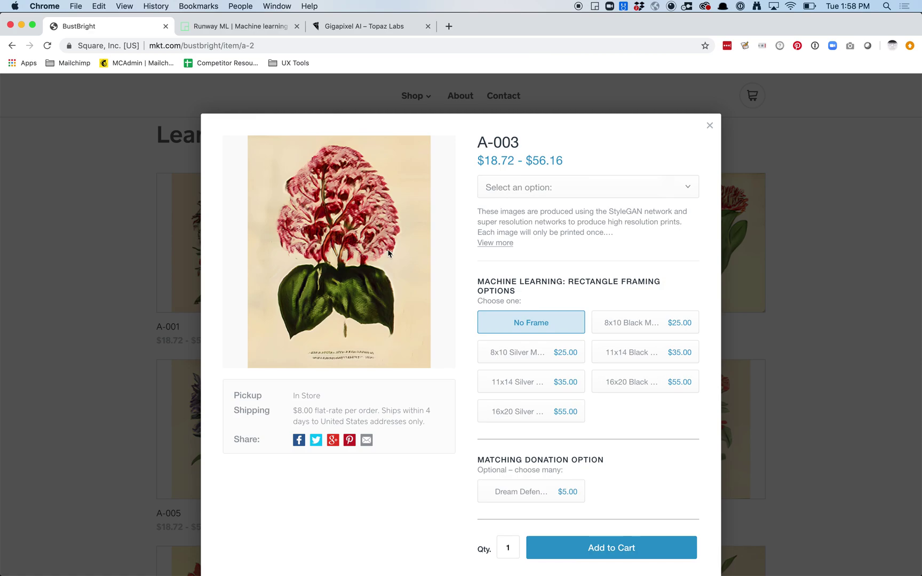
{"action": "left_click", "coordinate": [523, 193]}
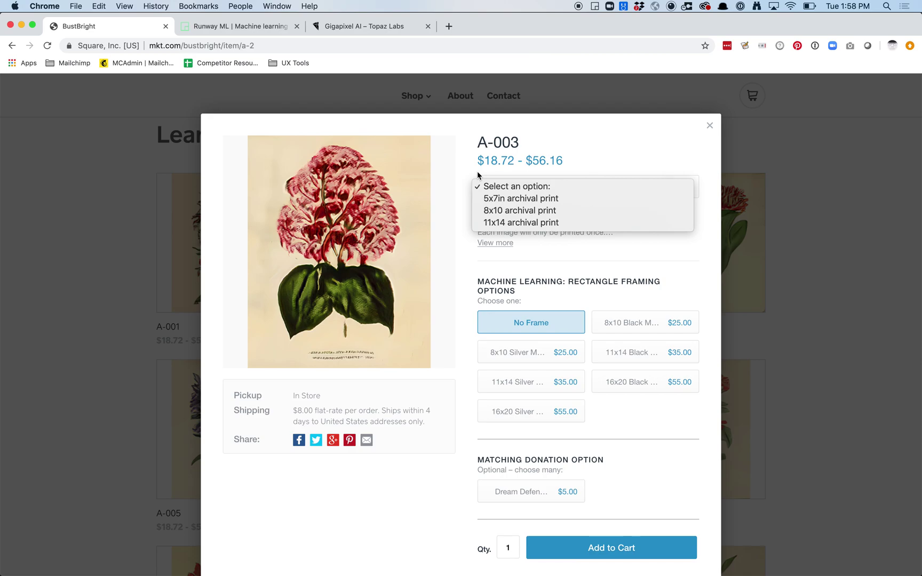
{"action": "left_click", "coordinate": [711, 129]}
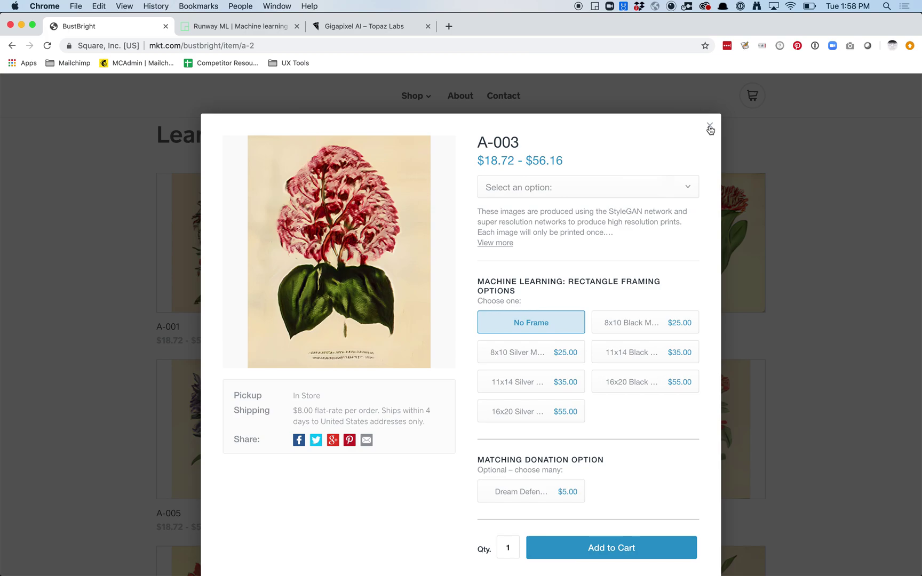
{"action": "left_click", "coordinate": [711, 130]}
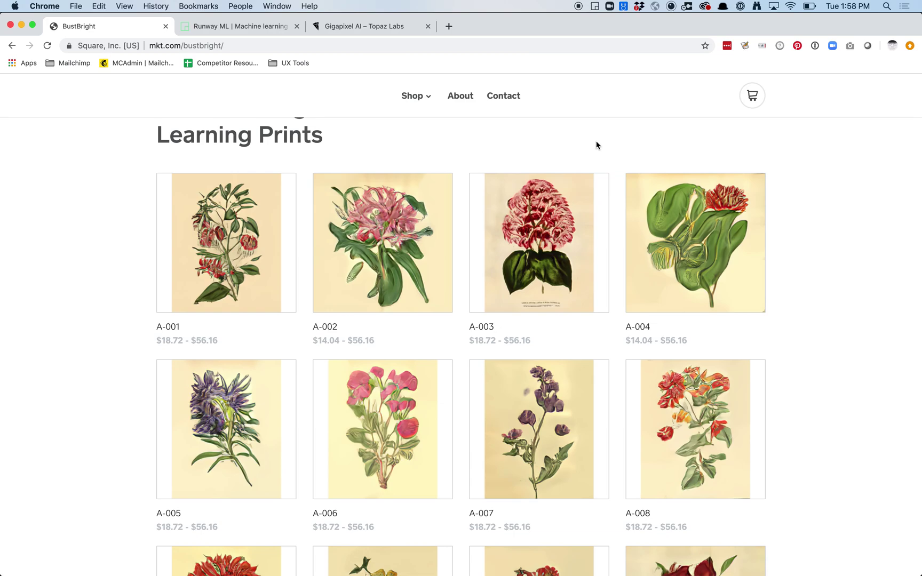